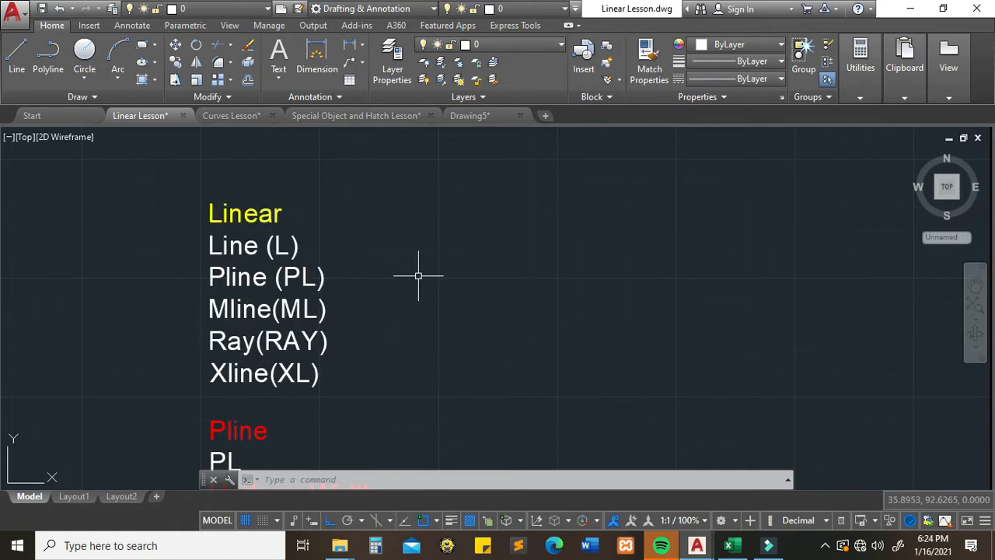
Step: Draw an open rectangle of three connected line segments, about 20 by 13 units, beside the Linear text list with the Line command
{"action": "key", "text": "Escape"}
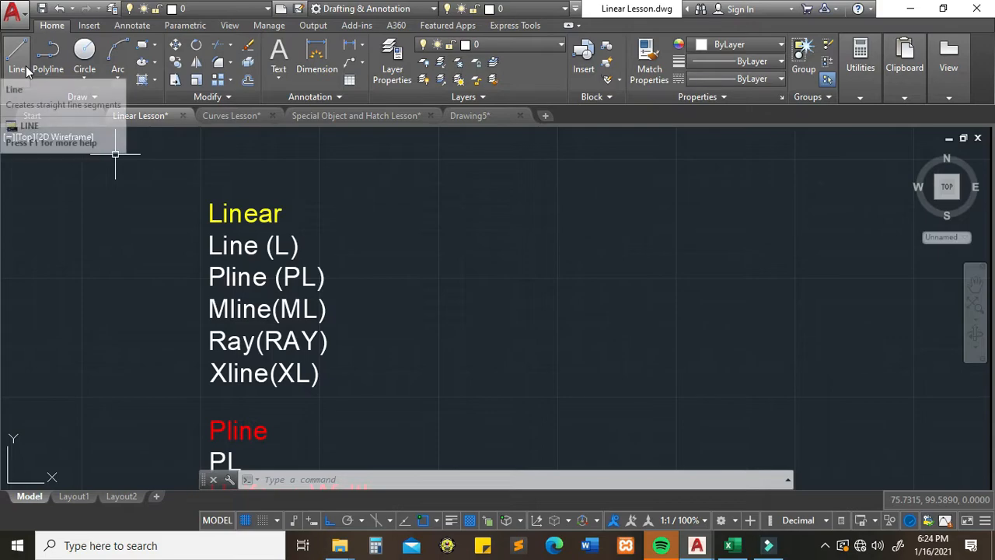
{"action": "left_click", "coordinate": [293, 480]}
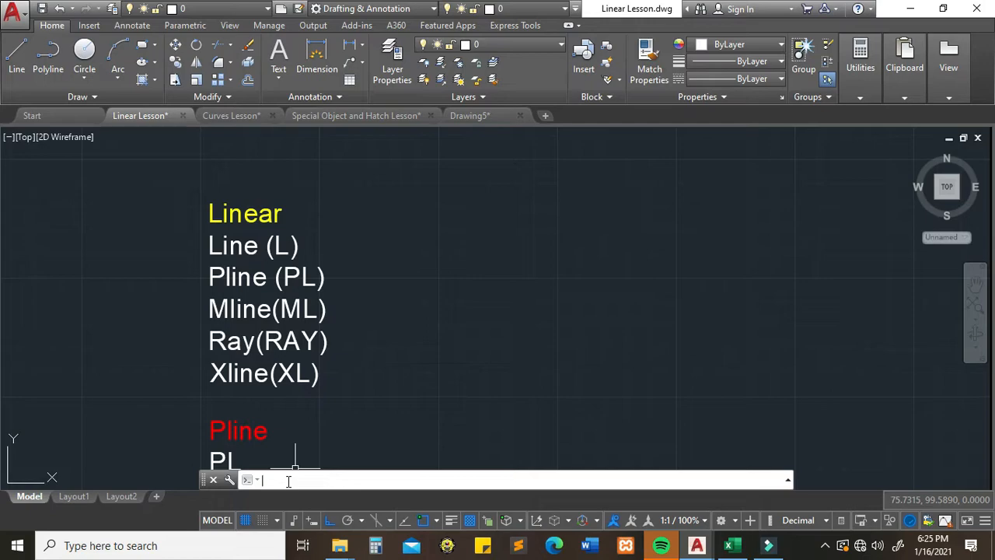
{"action": "left_click", "coordinate": [19, 53]}
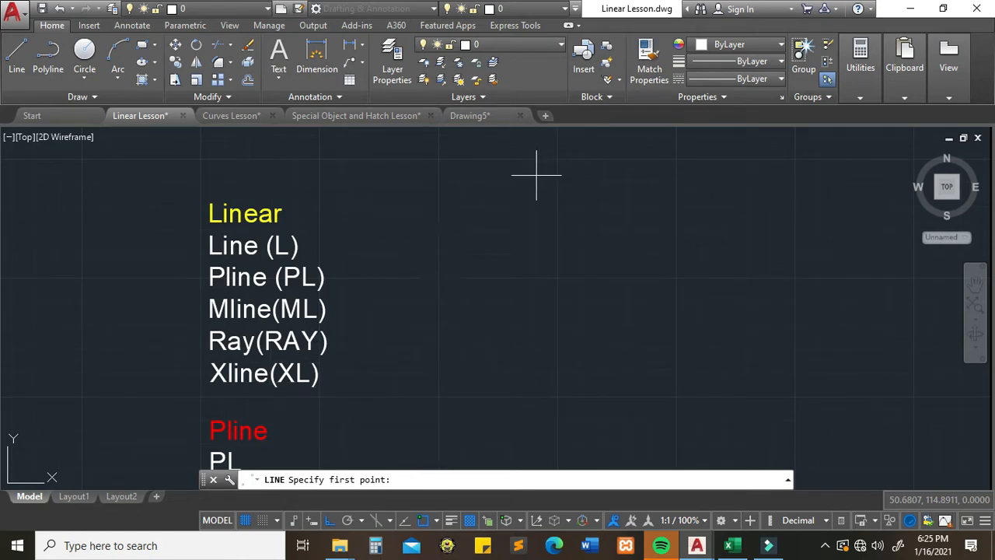
{"action": "left_click", "coordinate": [400, 278]}
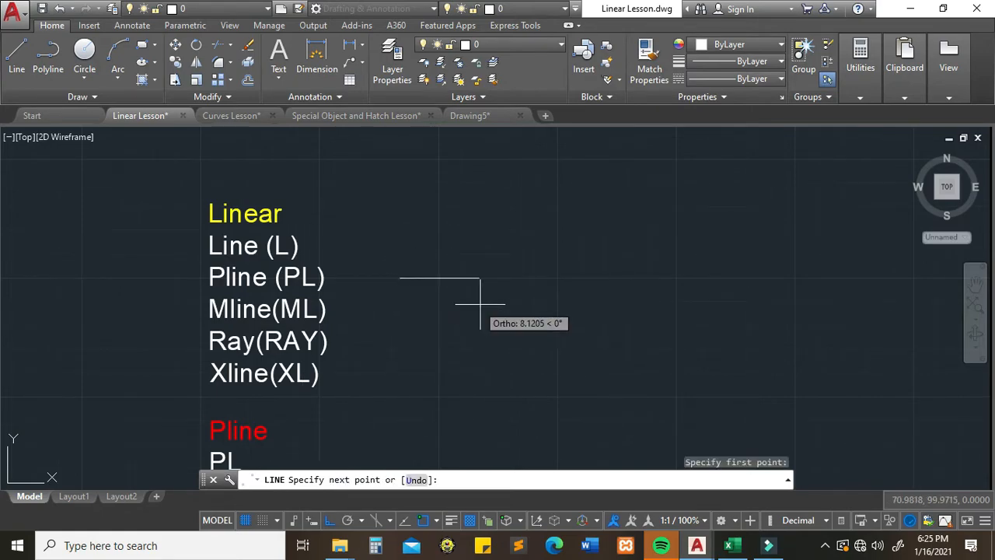
{"action": "left_click", "coordinate": [589, 277]}
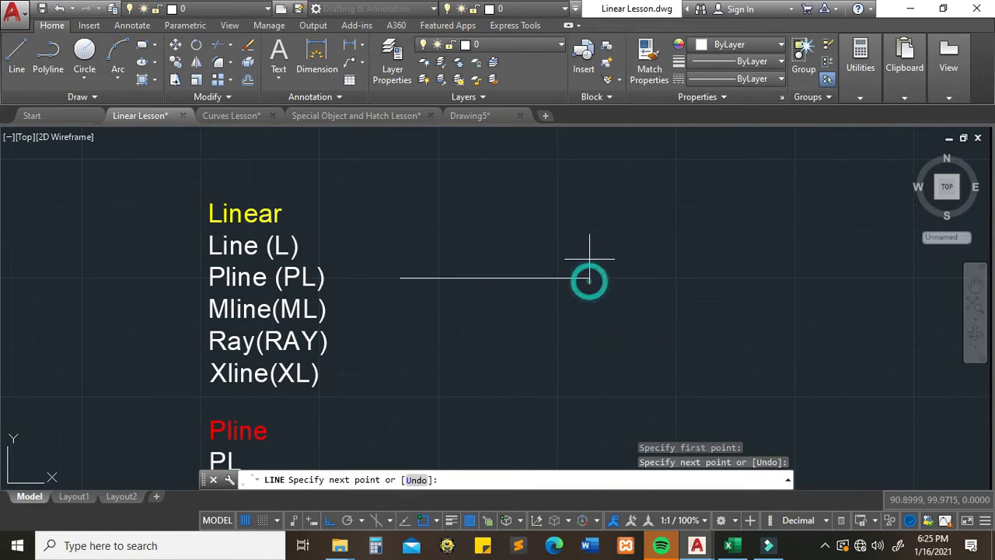
{"action": "left_click", "coordinate": [582, 153]}
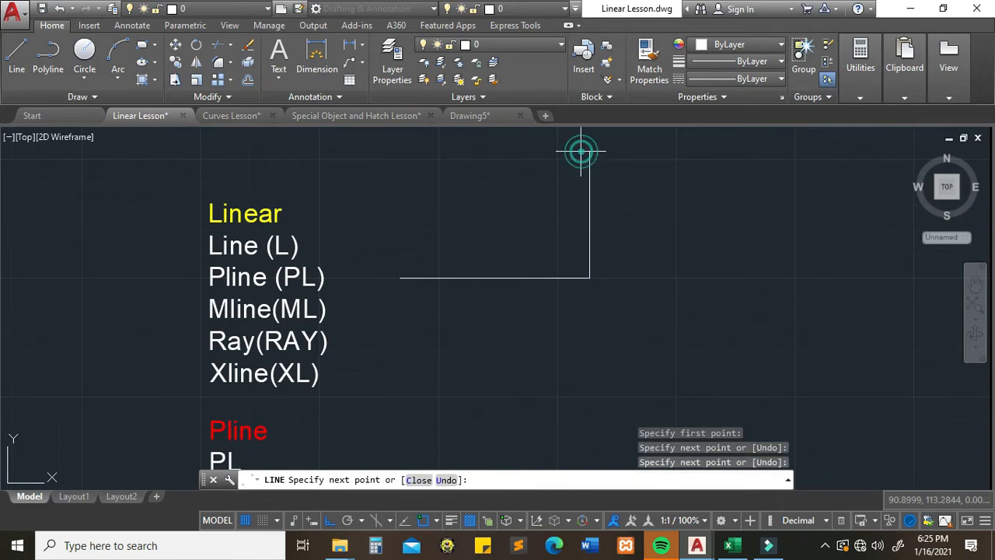
{"action": "left_click", "coordinate": [402, 151]}
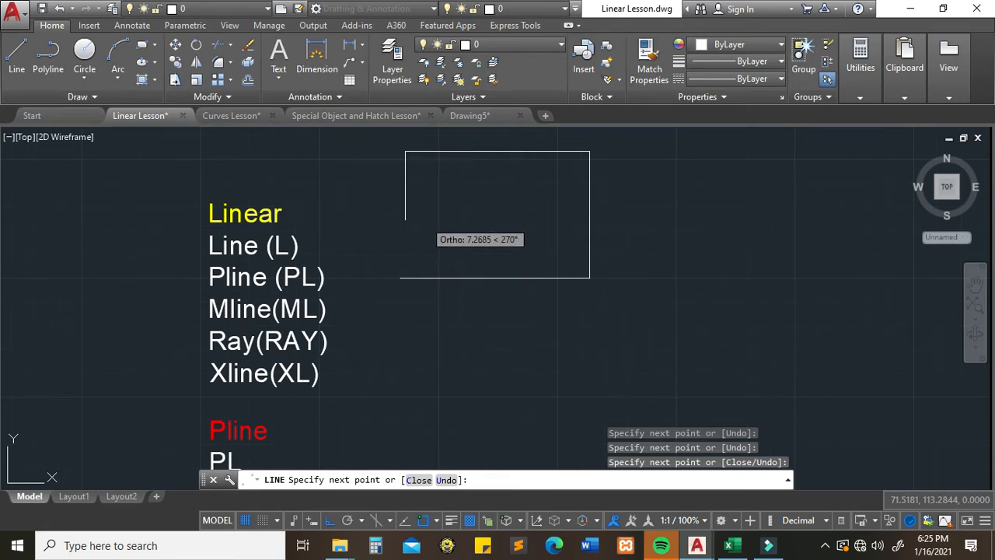
{"action": "key", "text": "Escape"}
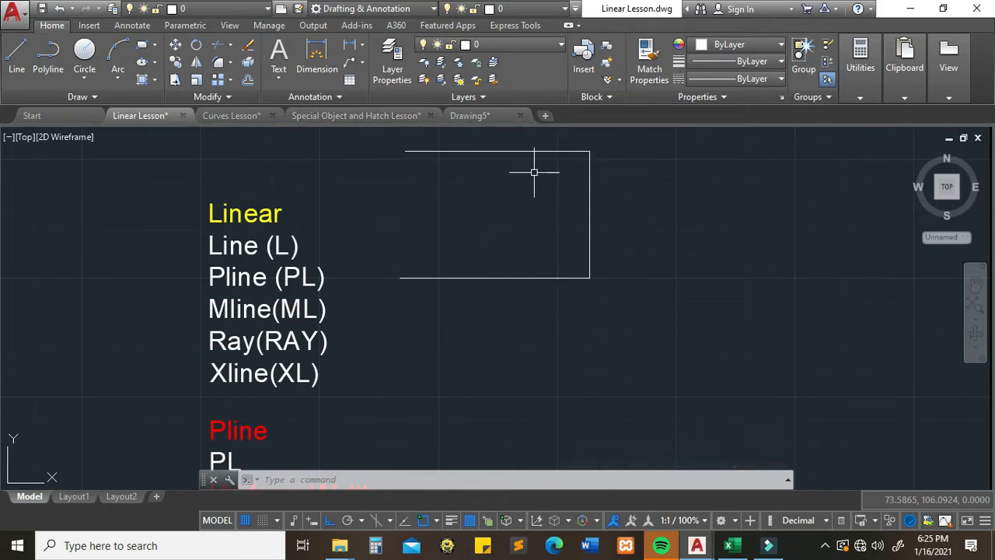
Step: Select each of the three line segments in turn to check whether they are separate objects, and clear the selection
{"action": "left_click", "coordinate": [483, 152]}
{"action": "left_click", "coordinate": [588, 202]}
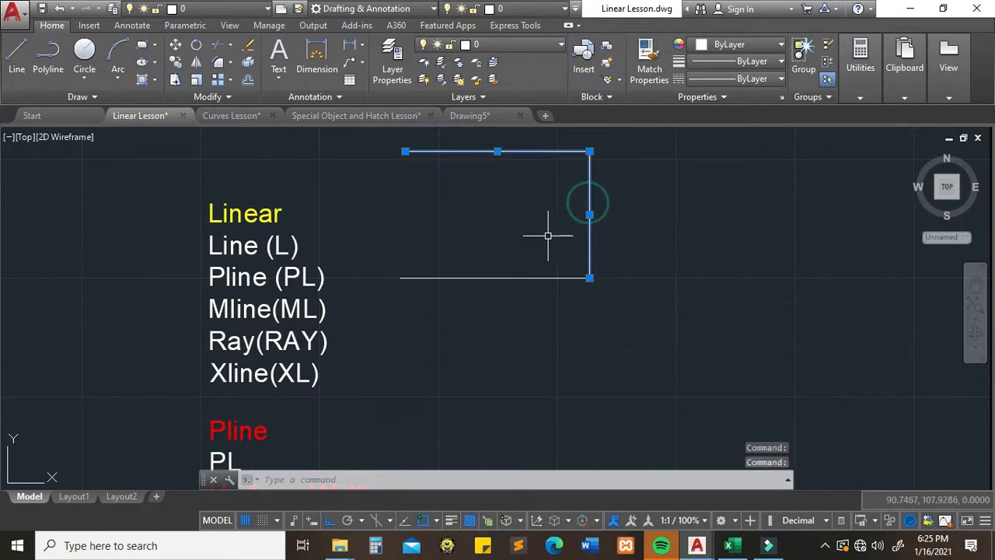
{"action": "left_click", "coordinate": [494, 278]}
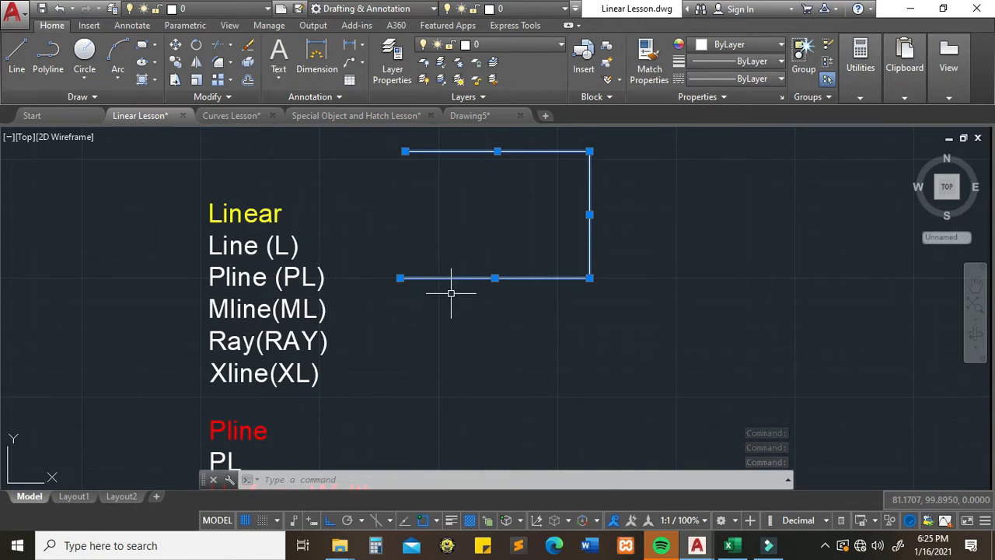
{"action": "key", "text": "Escape"}
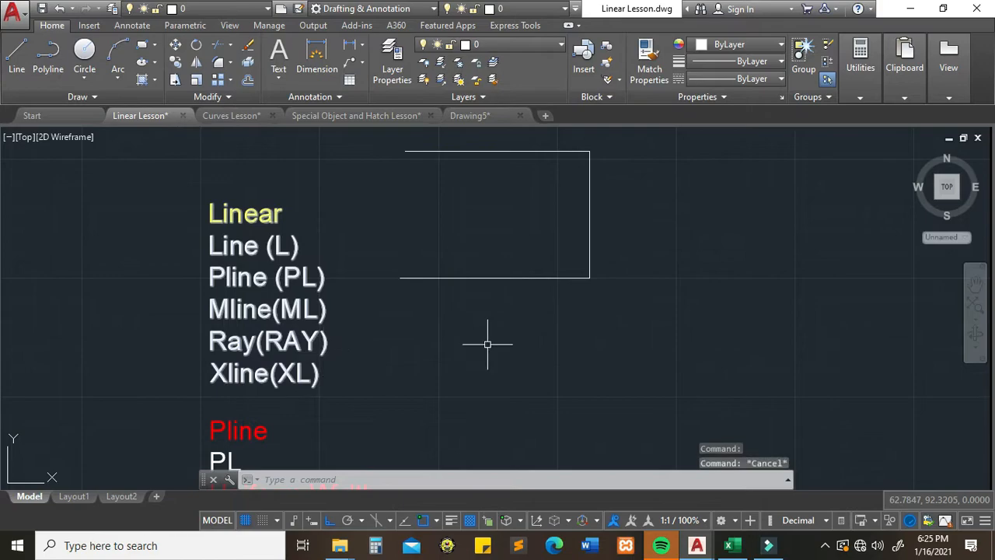
{"action": "key", "text": "Escape"}
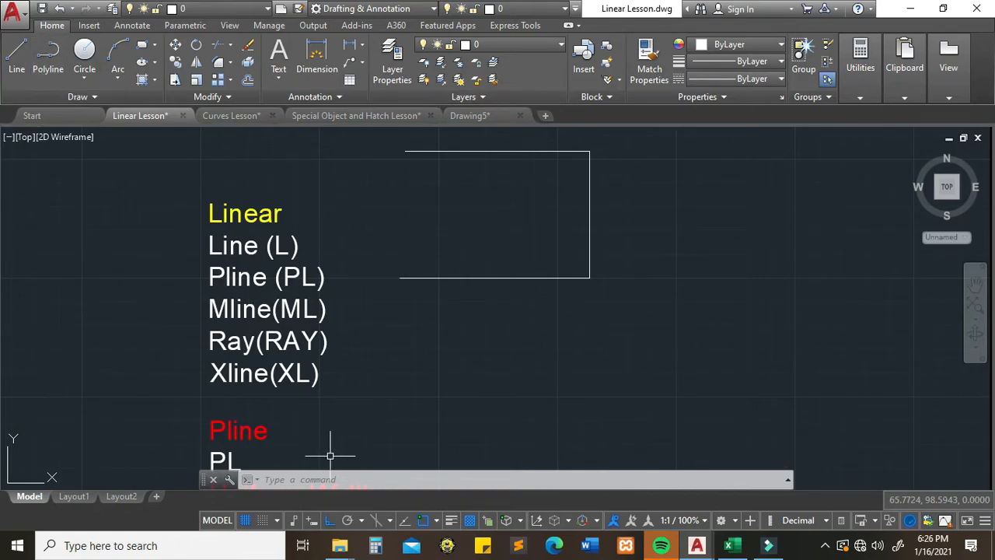
Step: Draw a three-segment open rectangle, about 21 by 15 units, as a polyline to the right of the line-drawn shape
{"action": "left_click", "coordinate": [46, 71]}
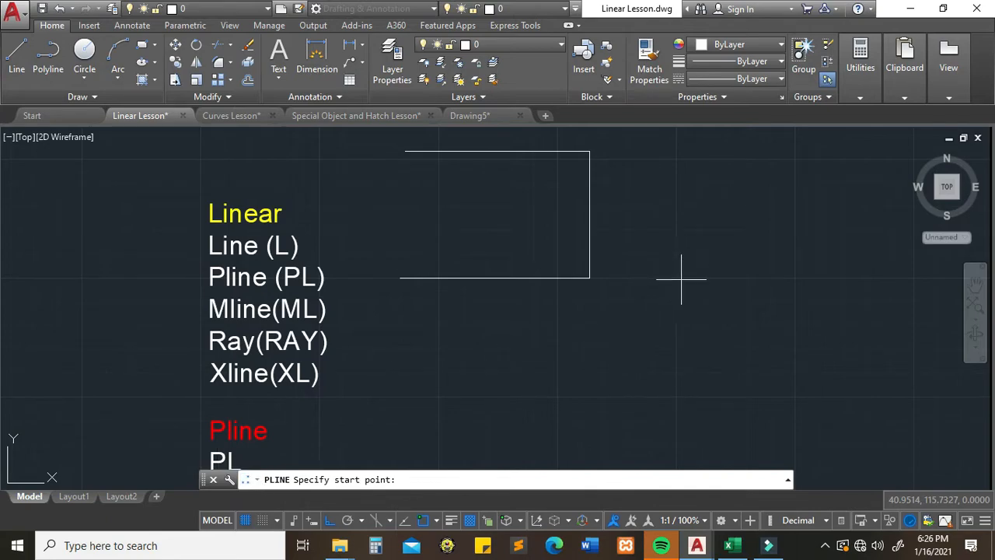
{"action": "left_click", "coordinate": [650, 281]}
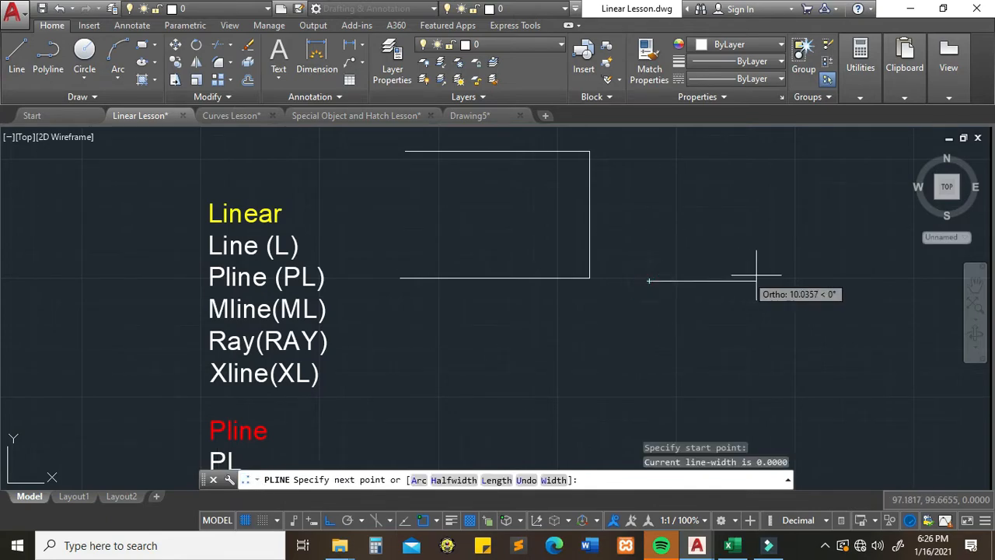
{"action": "left_click", "coordinate": [845, 281]}
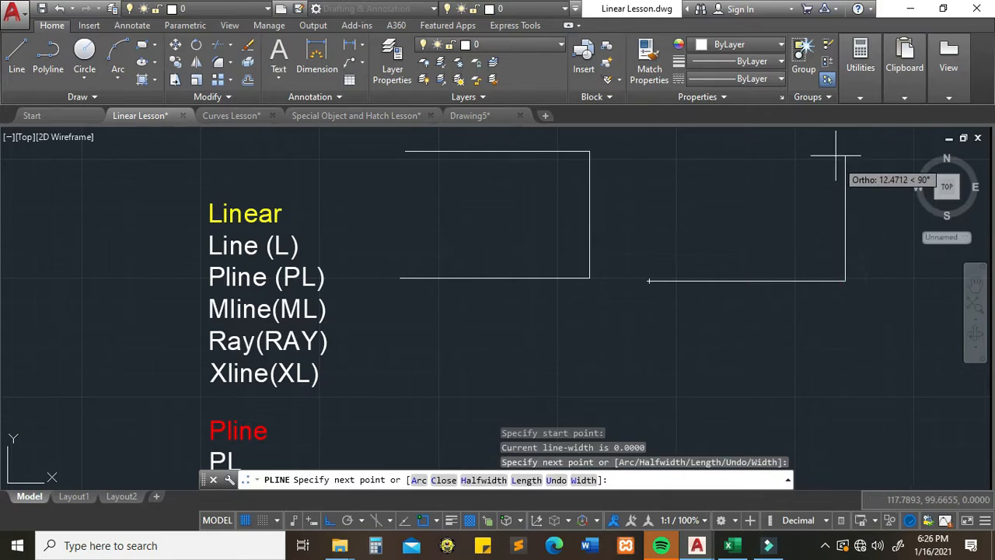
{"action": "left_click", "coordinate": [833, 143]}
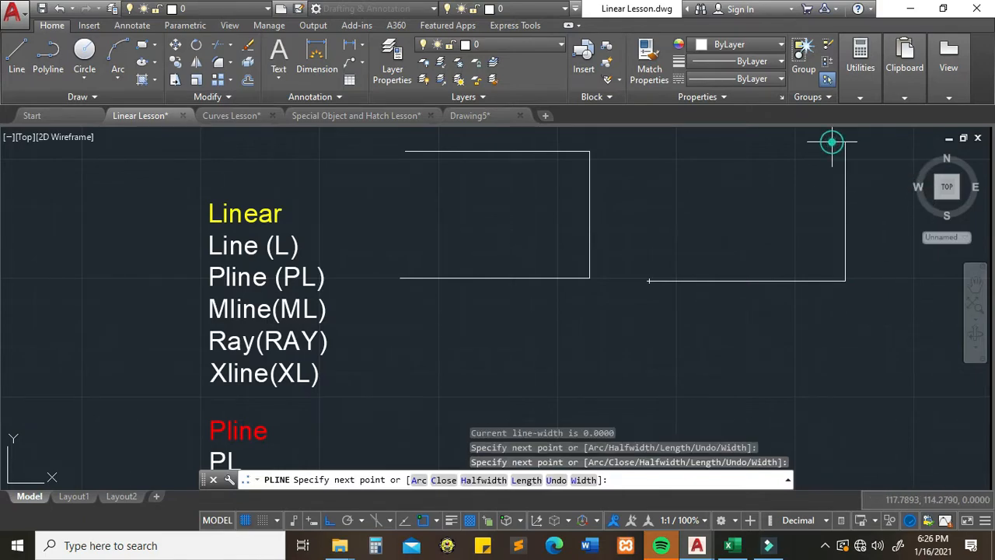
{"action": "left_click", "coordinate": [655, 135]}
{"action": "key", "text": "Escape"}
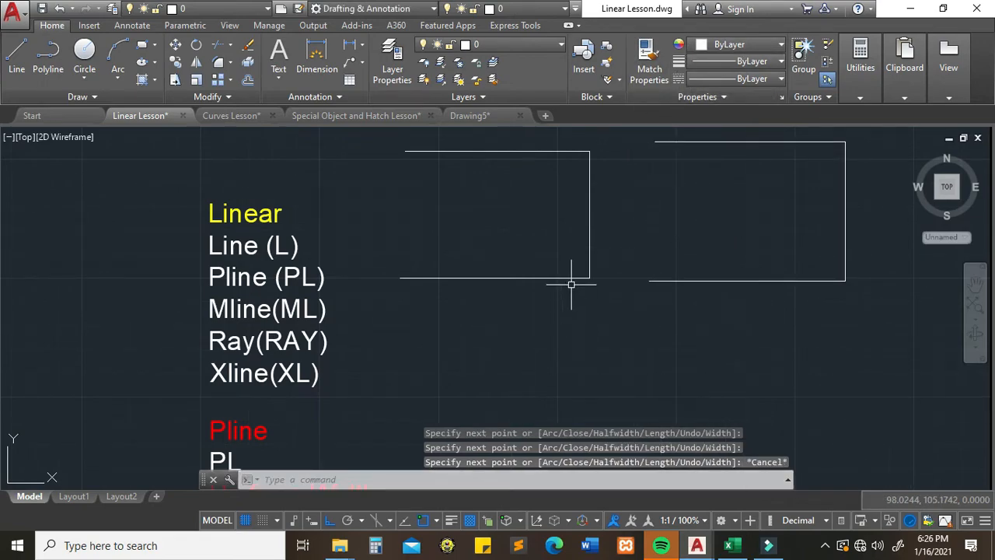
{"action": "key", "text": "Escape"}
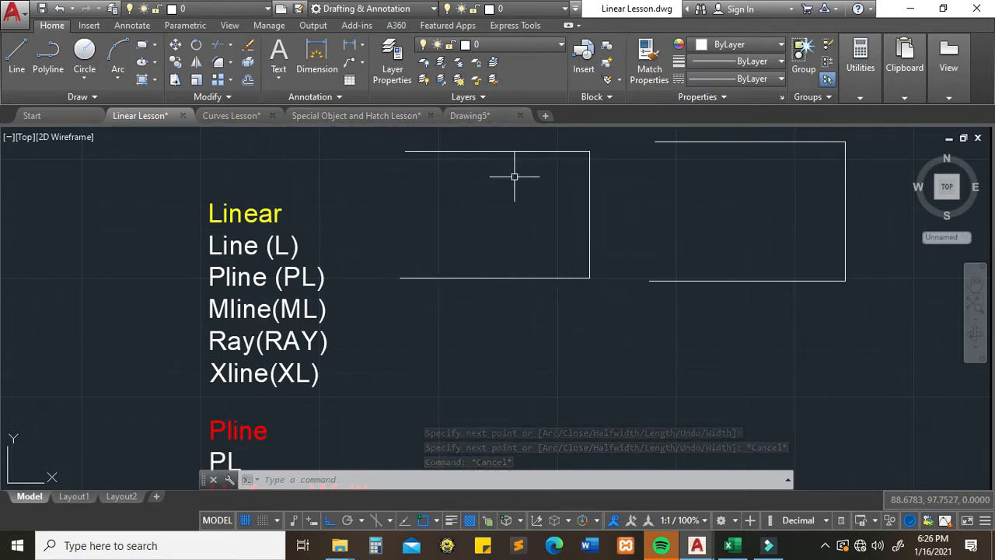
Step: Compare how the three-line shape and the polyline shape select, and clear the selection
{"action": "left_click", "coordinate": [518, 153]}
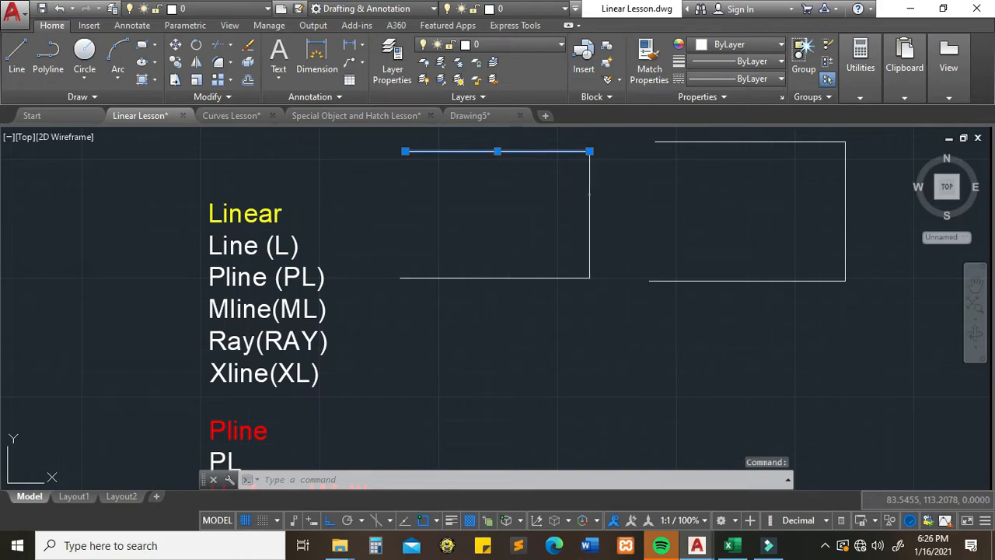
{"action": "left_click", "coordinate": [589, 222]}
{"action": "left_click", "coordinate": [541, 277]}
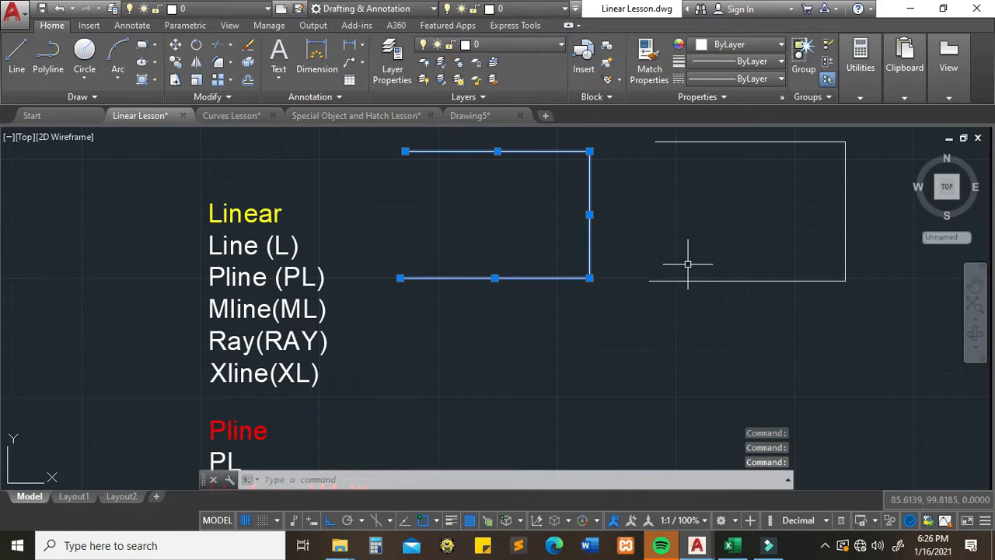
{"action": "key", "text": "Escape"}
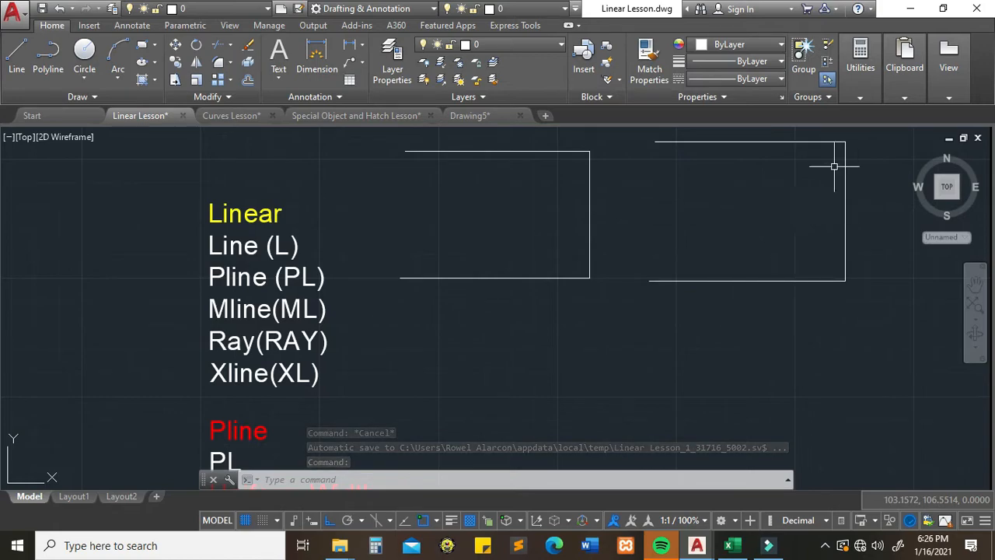
{"action": "left_click", "coordinate": [706, 141]}
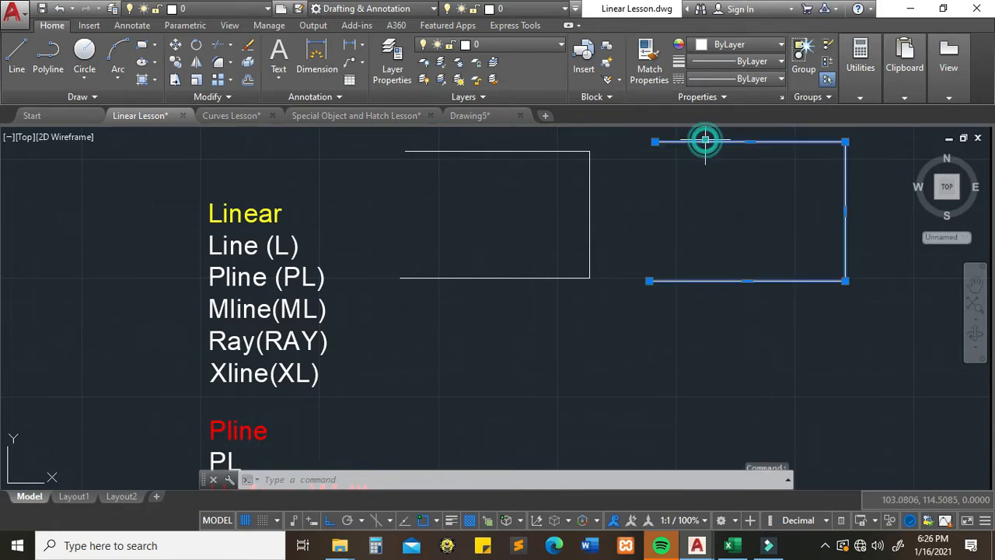
{"action": "key", "text": "Escape"}
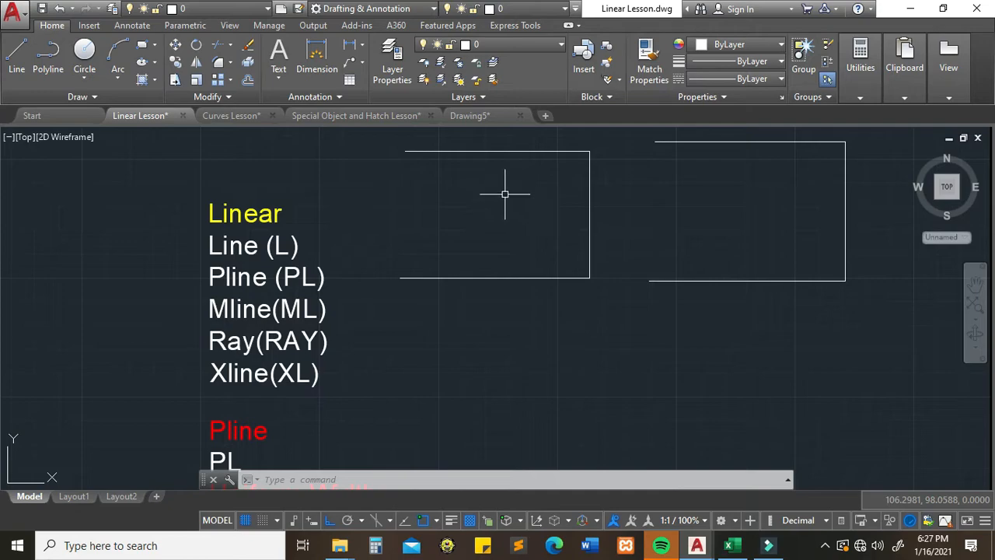
Step: Join the three line segments of the first open rectangle into one polyline and check it by selecting it
{"action": "left_click", "coordinate": [370, 480]}
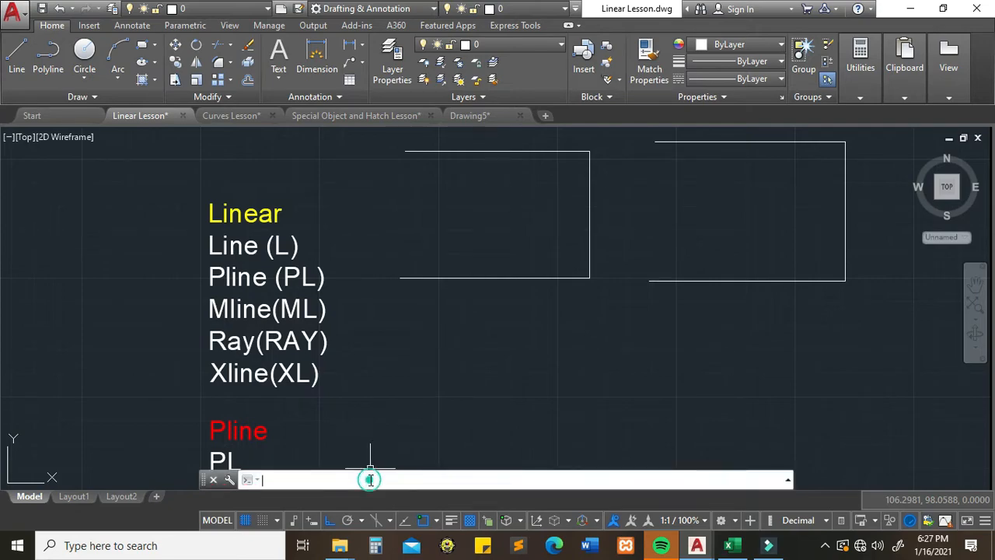
{"action": "type", "text": "joi"}
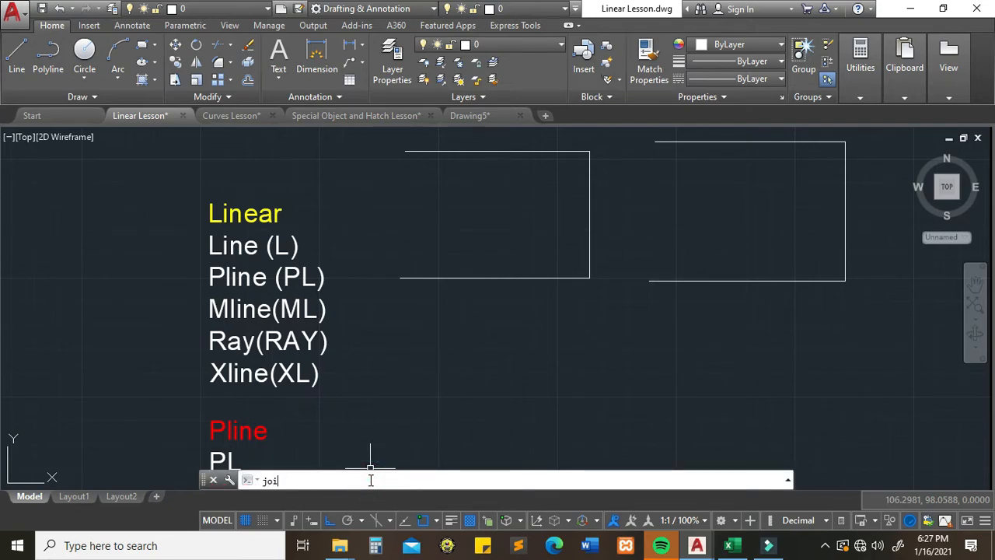
{"action": "type", "text": "n"}
{"action": "key", "text": "Return"}
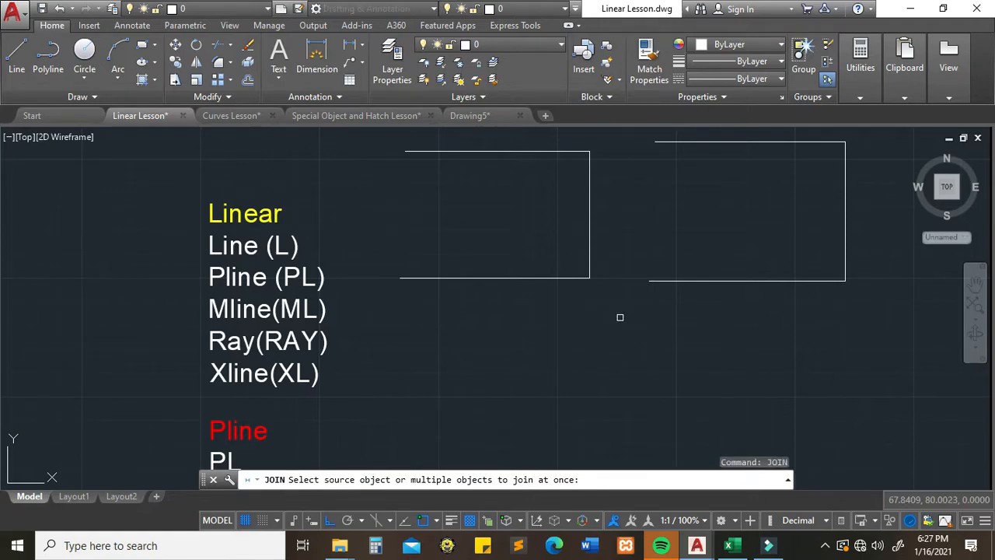
{"action": "left_click", "coordinate": [598, 344]}
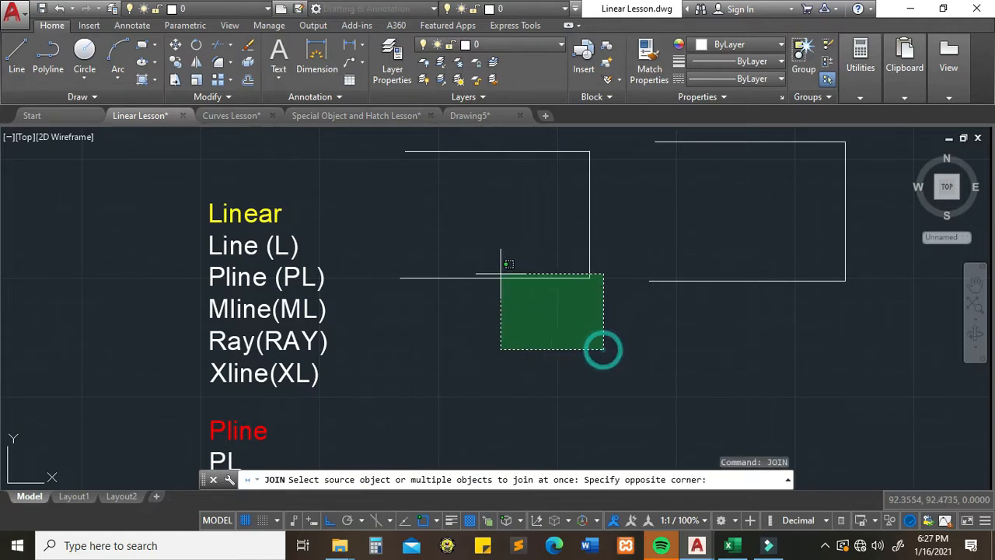
{"action": "left_click", "coordinate": [406, 148]}
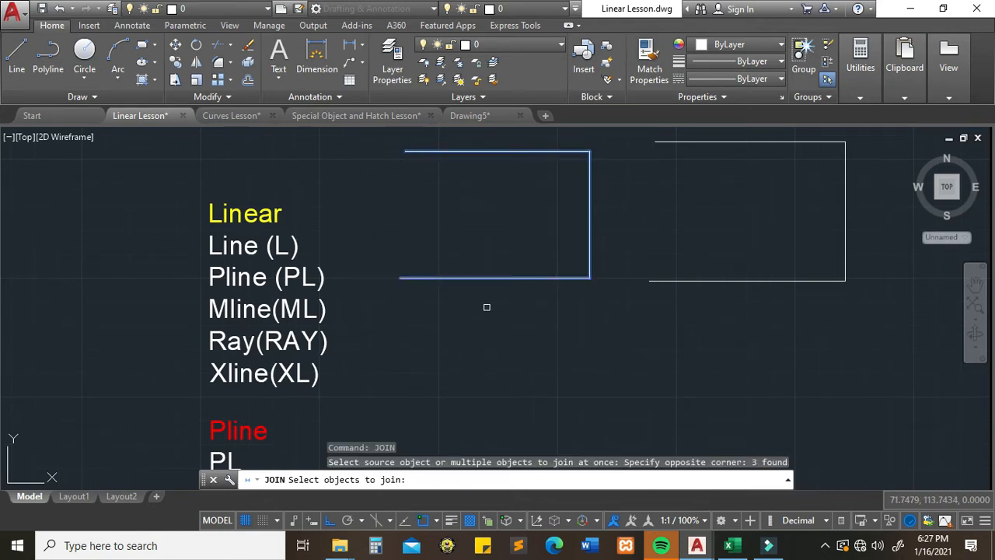
{"action": "key", "text": "Return"}
{"action": "left_click", "coordinate": [555, 151]}
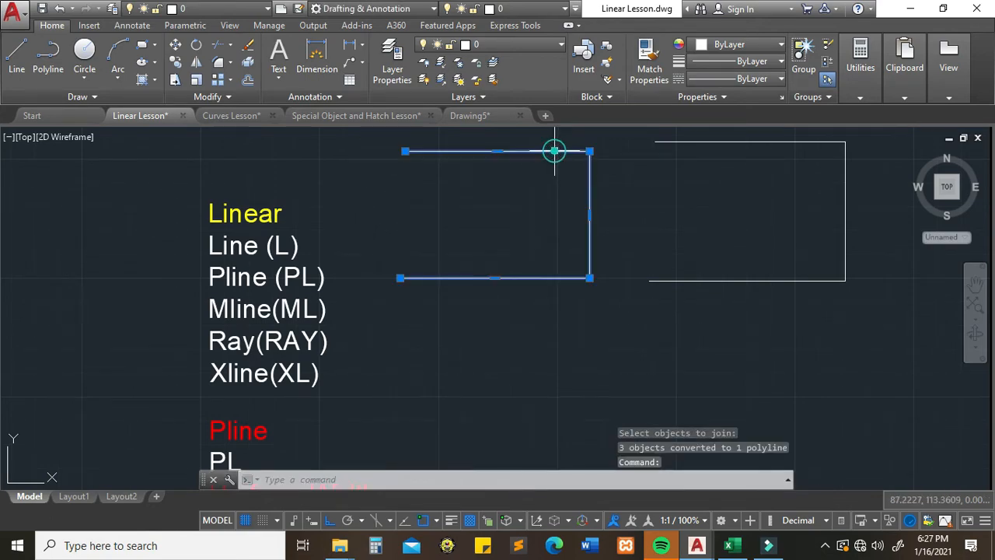
{"action": "key", "text": "Escape"}
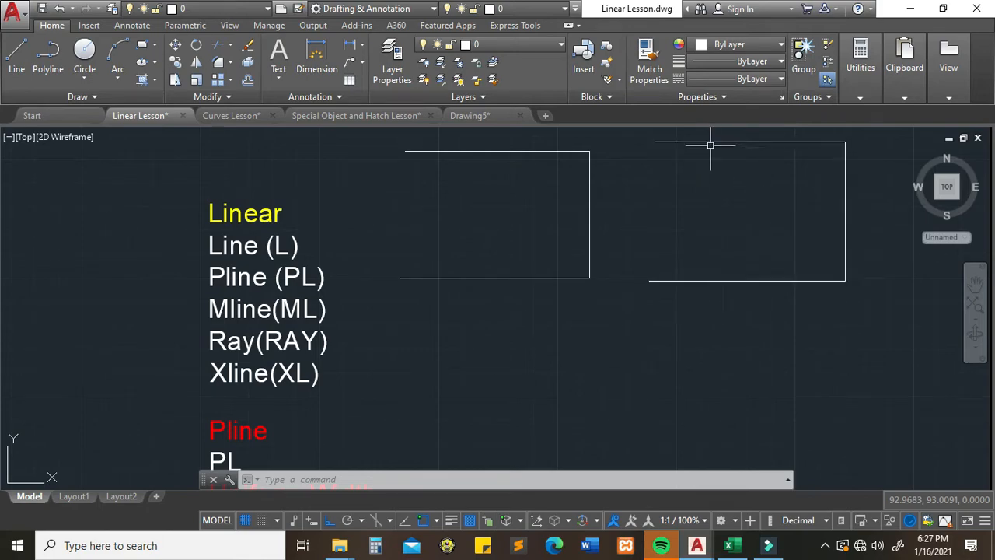
Step: Explode the second open rectangle, drawn as a polyline, into separate line segments
{"action": "left_click", "coordinate": [765, 143]}
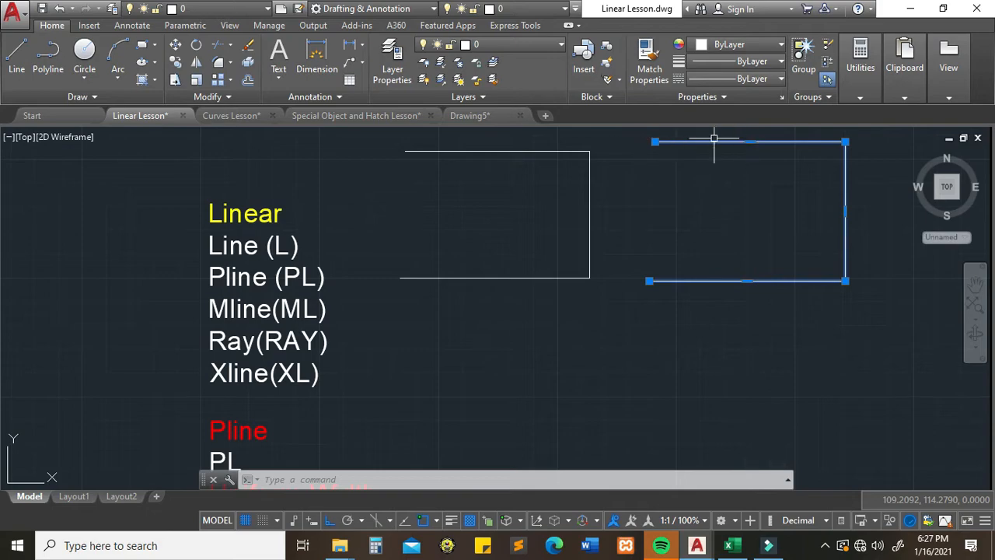
{"action": "key", "text": "Escape"}
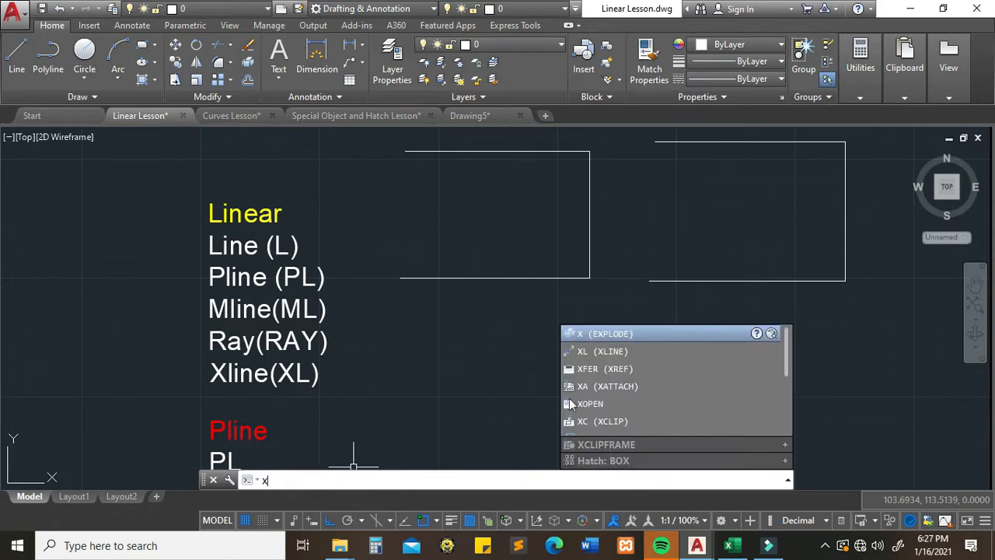
{"action": "left_click", "coordinate": [609, 333]}
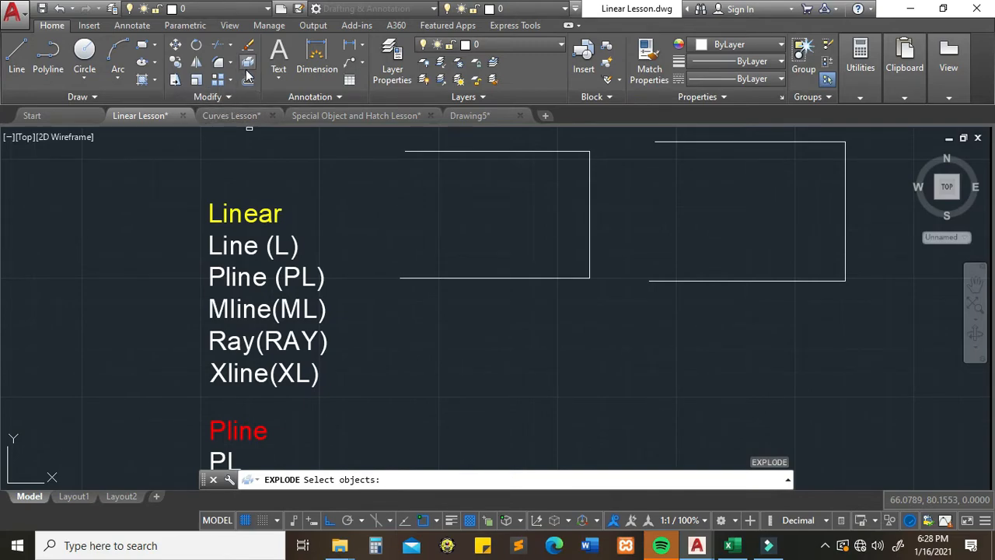
{"action": "left_click", "coordinate": [699, 143]}
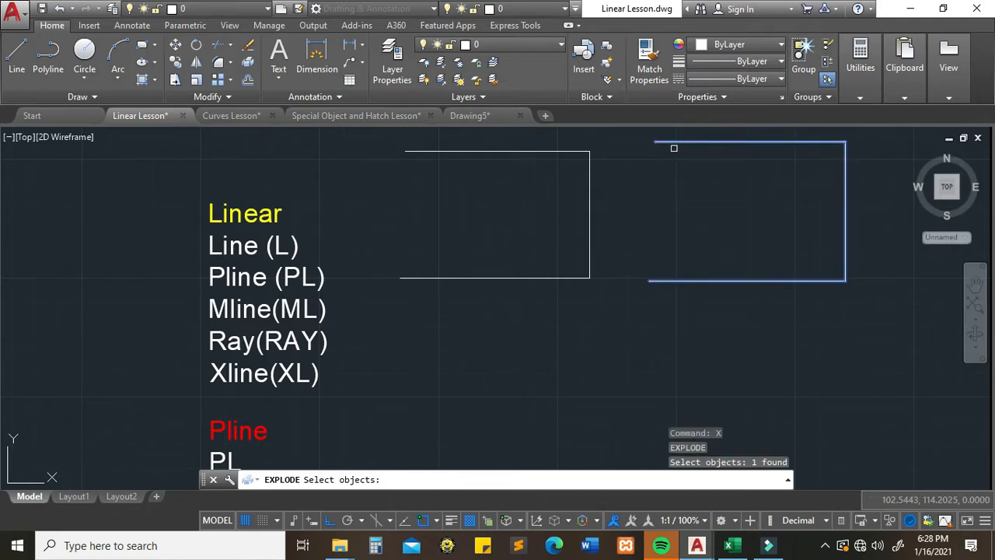
{"action": "key", "text": "Return"}
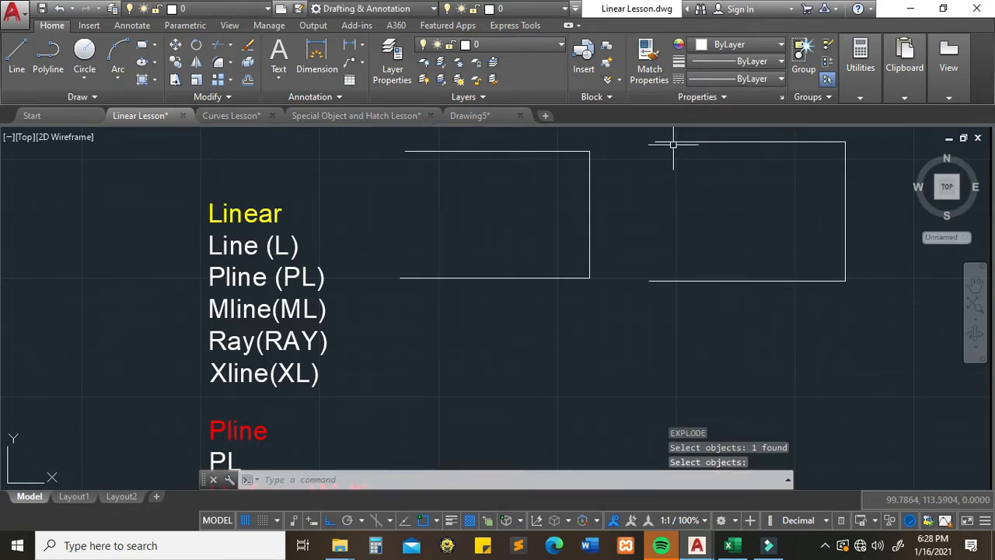
Step: Select the three segments of the exploded open rectangle one by one to check they are separate, and clear the selection
{"action": "left_click", "coordinate": [706, 141]}
{"action": "left_click", "coordinate": [845, 170]}
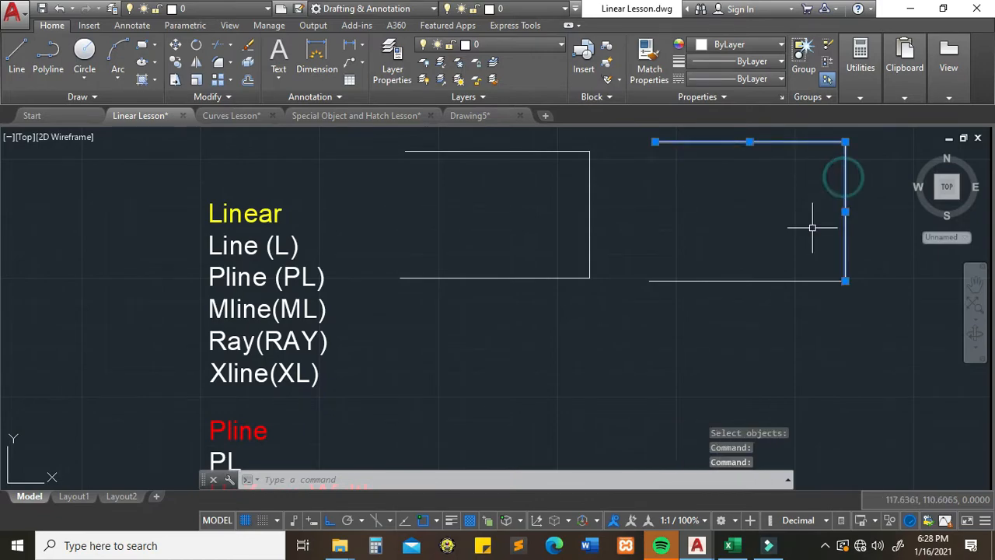
{"action": "left_click", "coordinate": [778, 280]}
{"action": "key", "text": "Escape"}
{"action": "key", "text": "Escape"}
{"action": "key", "text": "Escape"}
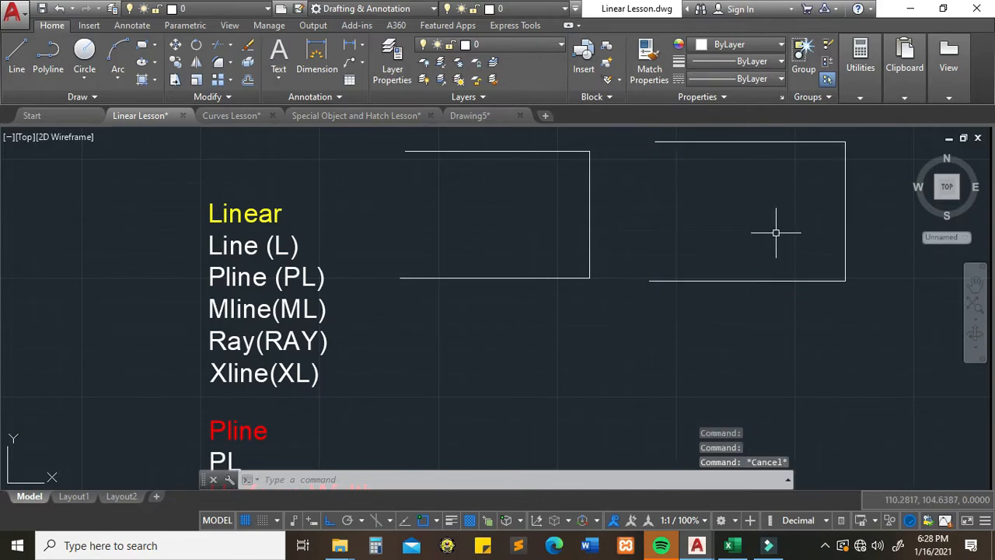
Step: Erase the upper segment of the exploded rectangle and all remaining parts of both open rectangles
{"action": "left_click", "coordinate": [745, 142]}
{"action": "key", "text": "Delete"}
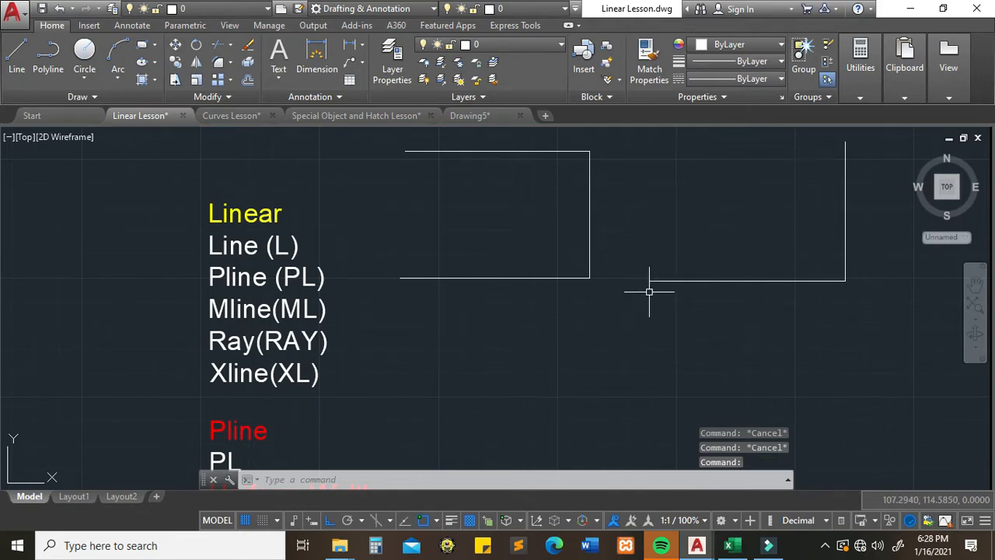
{"action": "left_click", "coordinate": [889, 336]}
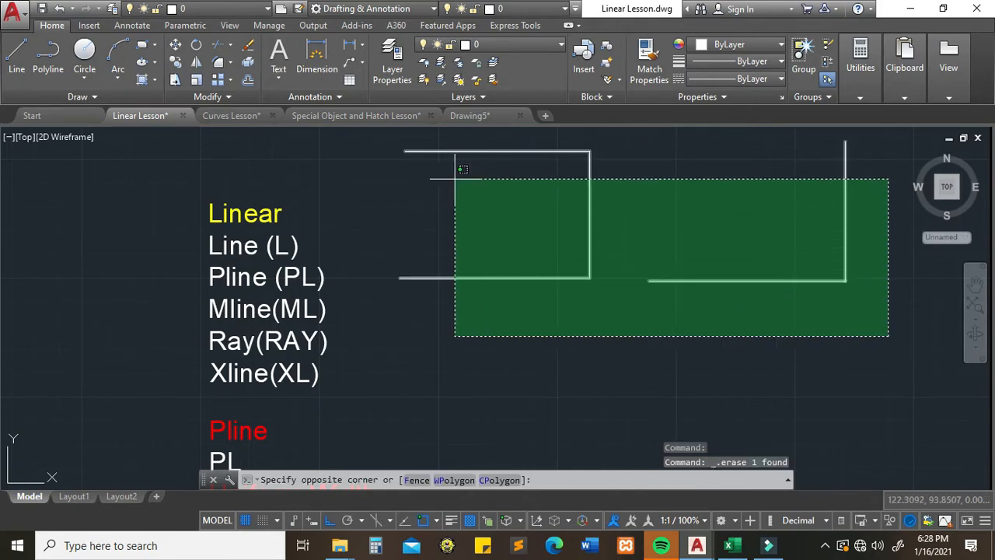
{"action": "left_click", "coordinate": [380, 132]}
{"action": "key", "text": "Delete"}
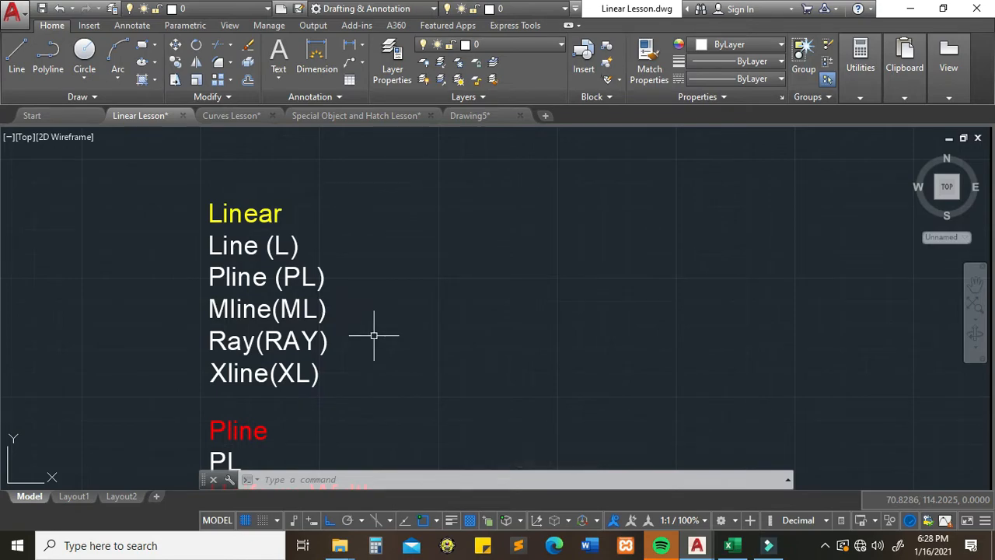
Step: Draw a horizontal multiline about 37 units long beside the command list, using top justification and scale 4
{"action": "left_click", "coordinate": [342, 476]}
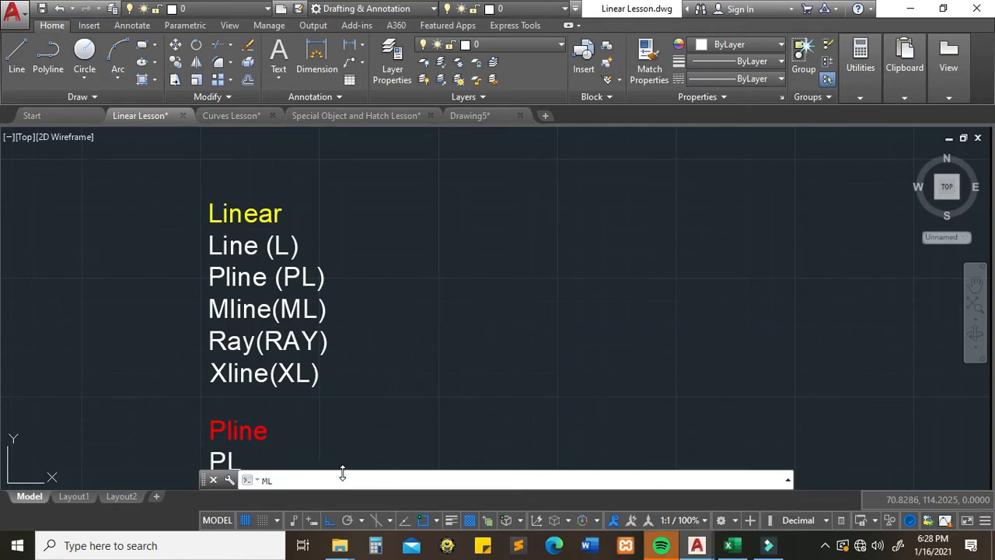
{"action": "type", "text": "ML"}
{"action": "key", "text": "Return"}
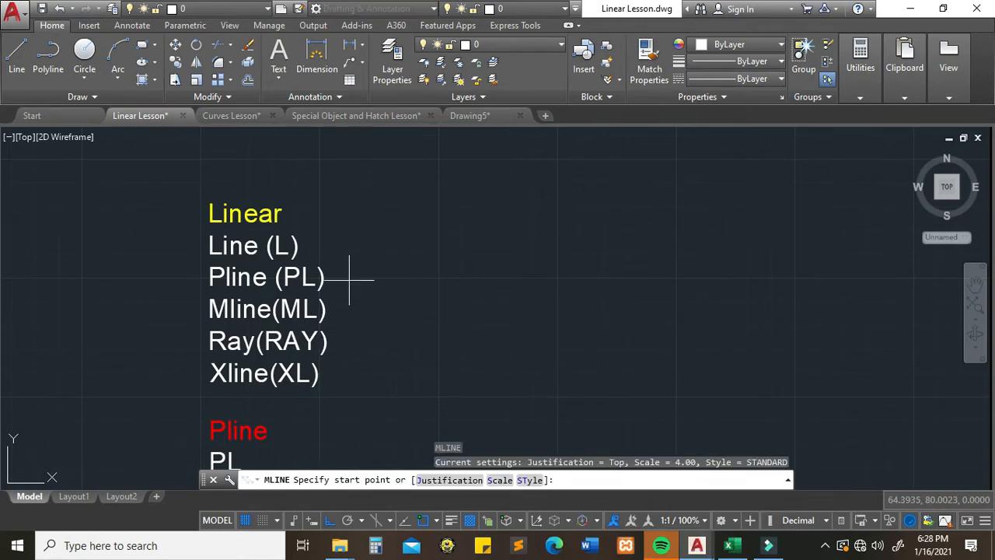
{"action": "left_click", "coordinate": [415, 223]}
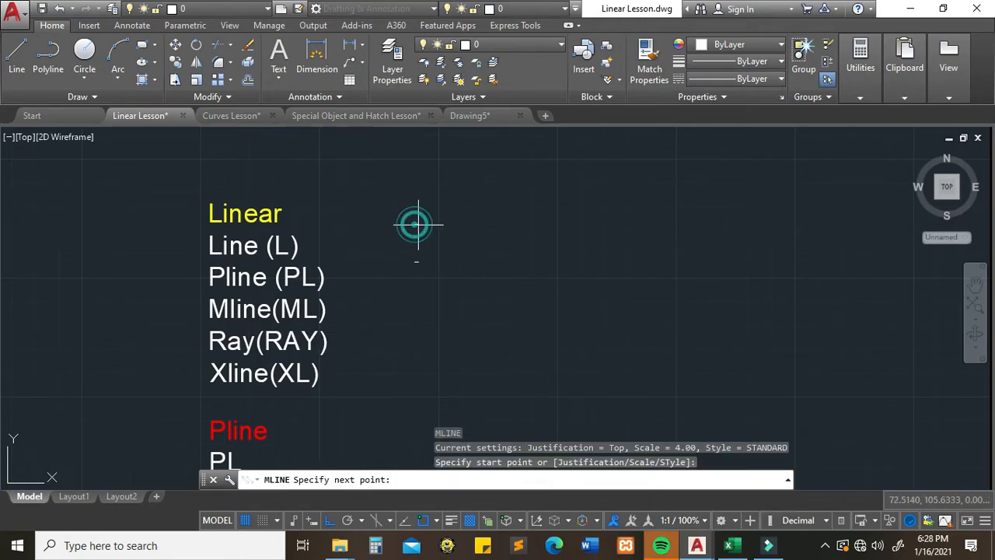
{"action": "left_click", "coordinate": [763, 226]}
{"action": "key", "text": "Escape"}
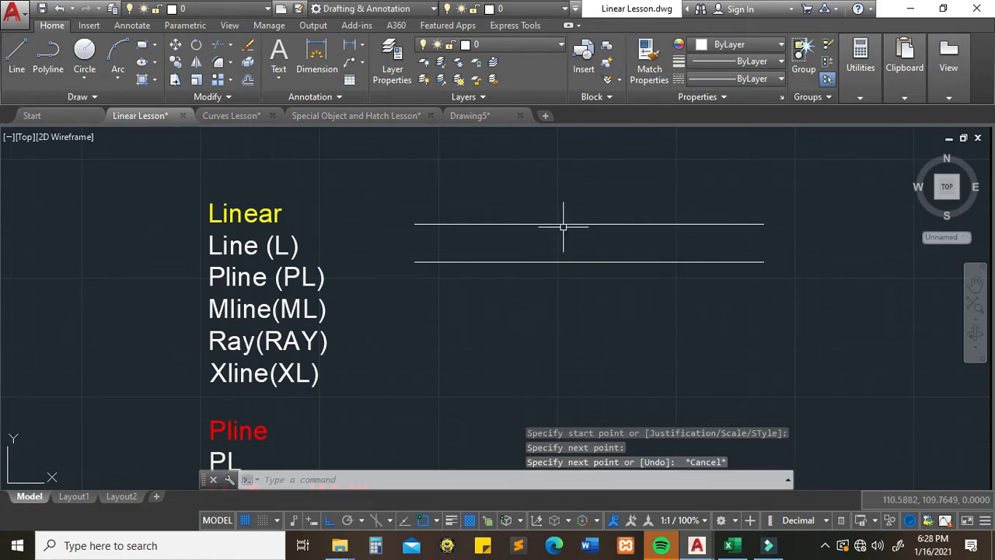
Step: Draw a second horizontal multiline about 36 units long below the first, with the multiline scale set to 2
{"action": "left_click", "coordinate": [438, 482]}
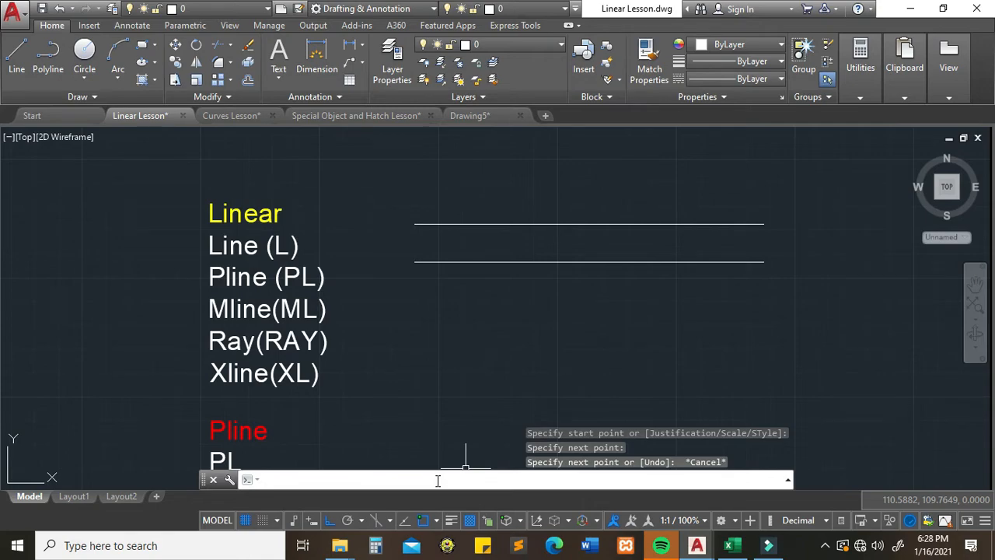
{"action": "type", "text": "ml"}
{"action": "key", "text": "Return"}
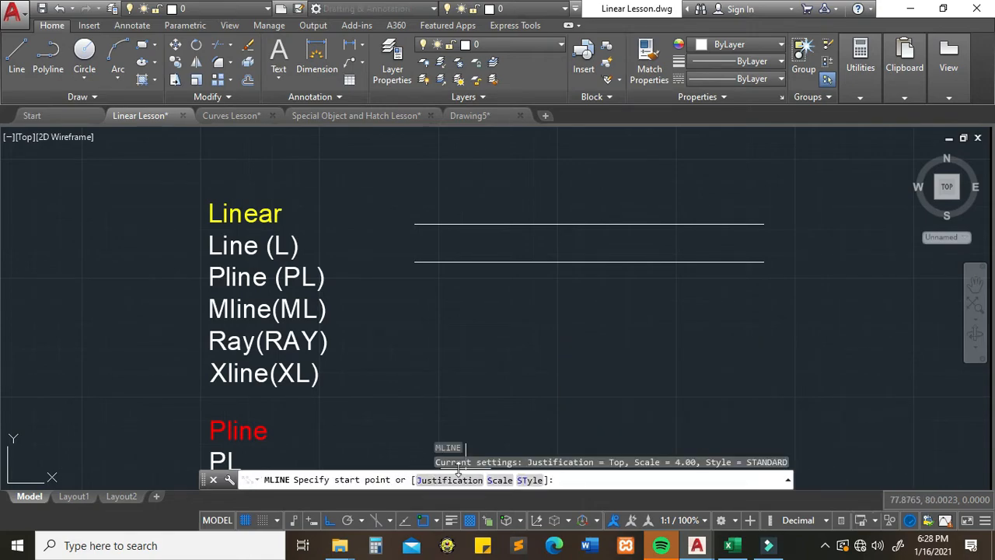
{"action": "left_click", "coordinate": [497, 481]}
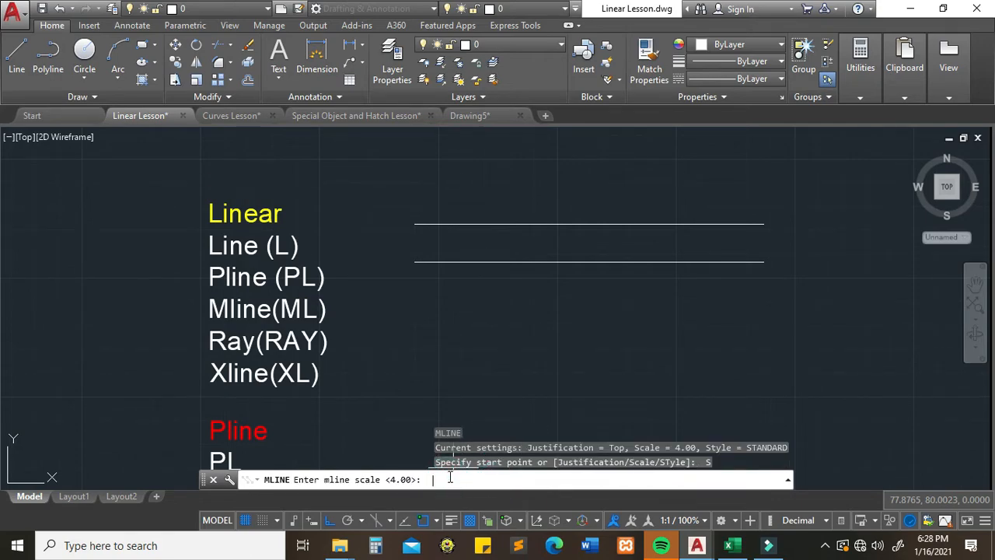
{"action": "type", "text": "2"}
{"action": "key", "text": "Return"}
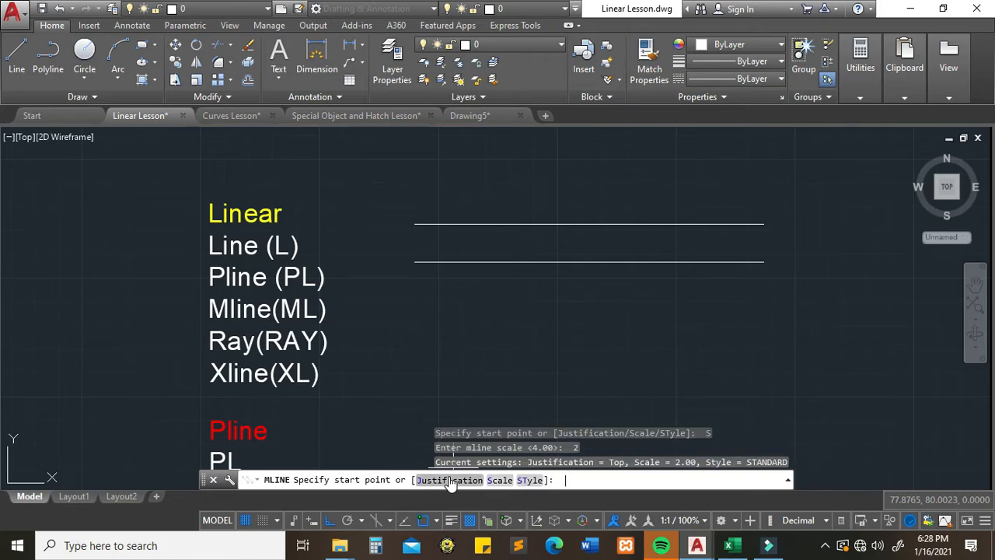
{"action": "left_click", "coordinate": [416, 336]}
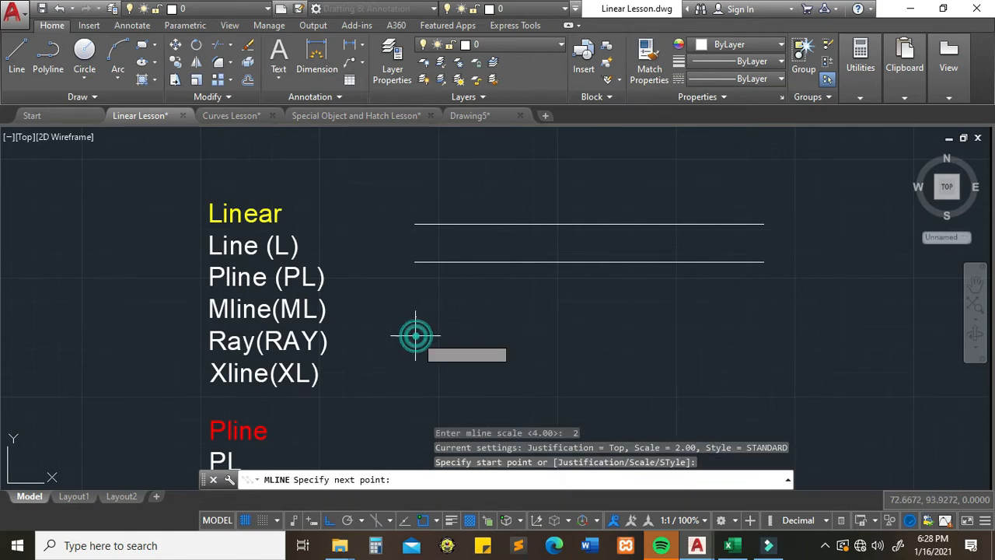
{"action": "left_click", "coordinate": [747, 340]}
{"action": "key", "text": "Escape"}
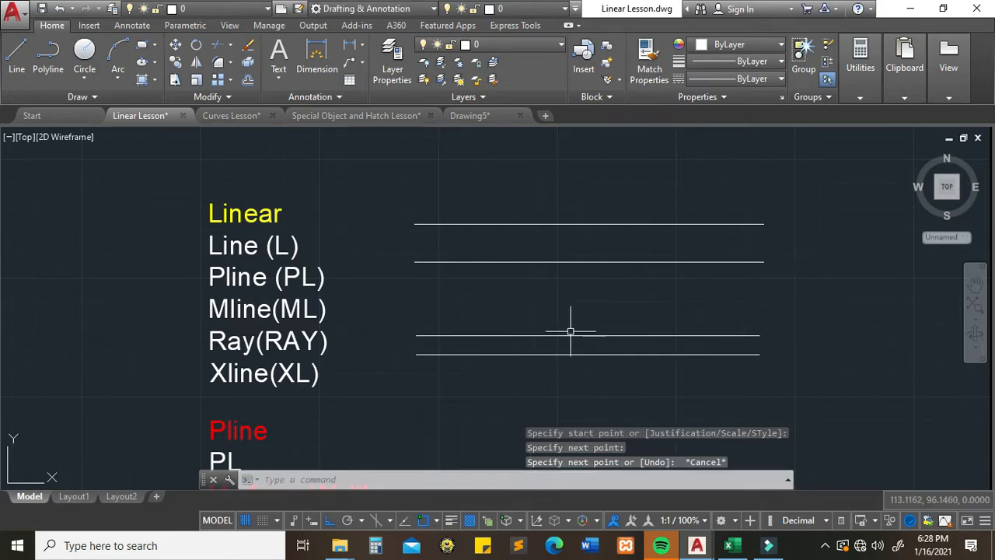
Step: Erase both multilines
{"action": "left_click", "coordinate": [826, 389]}
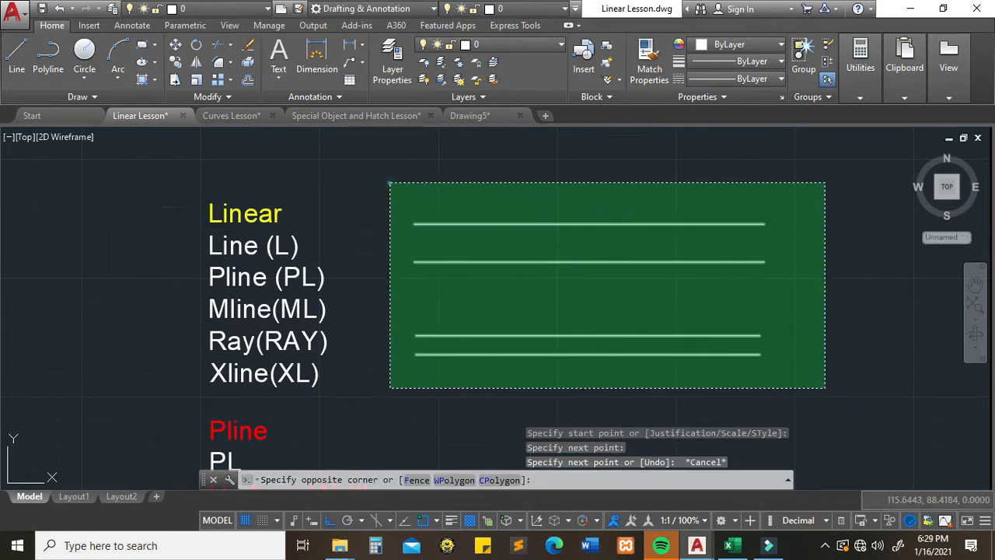
{"action": "left_click", "coordinate": [364, 158]}
{"action": "key", "text": "Delete"}
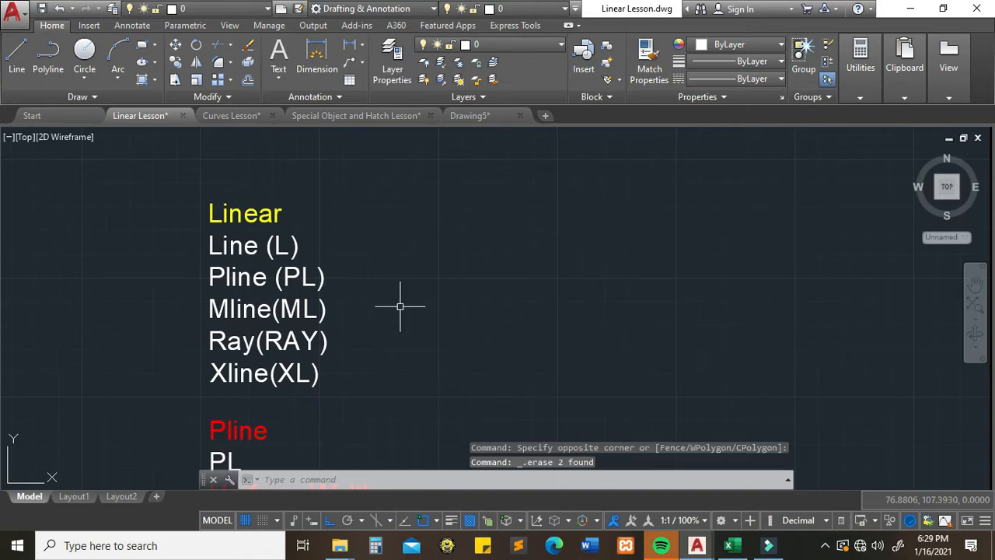
Step: Draw a horizontal ray running to the right from a start point beside the Linear heading
{"action": "left_click", "coordinate": [375, 476]}
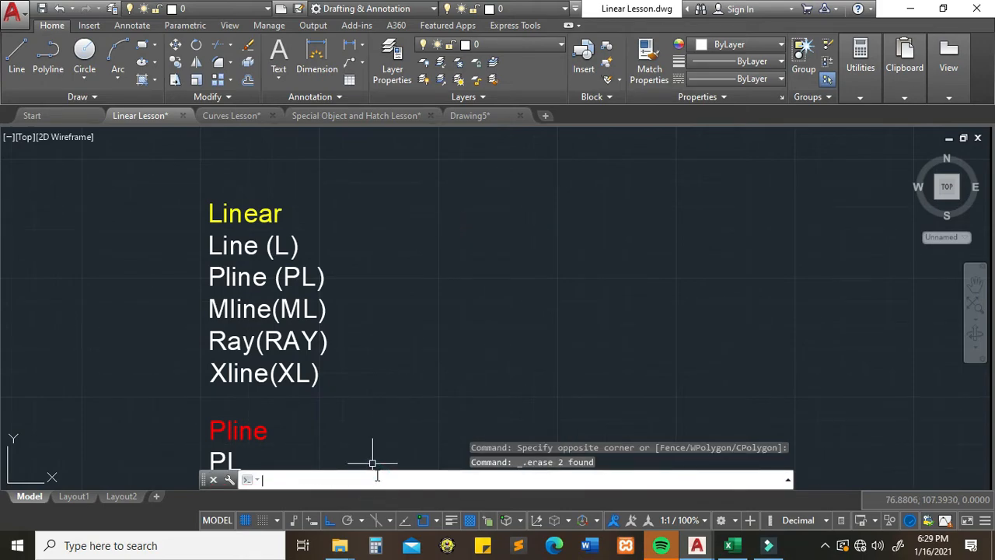
{"action": "type", "text": "ray"}
{"action": "key", "text": "Return"}
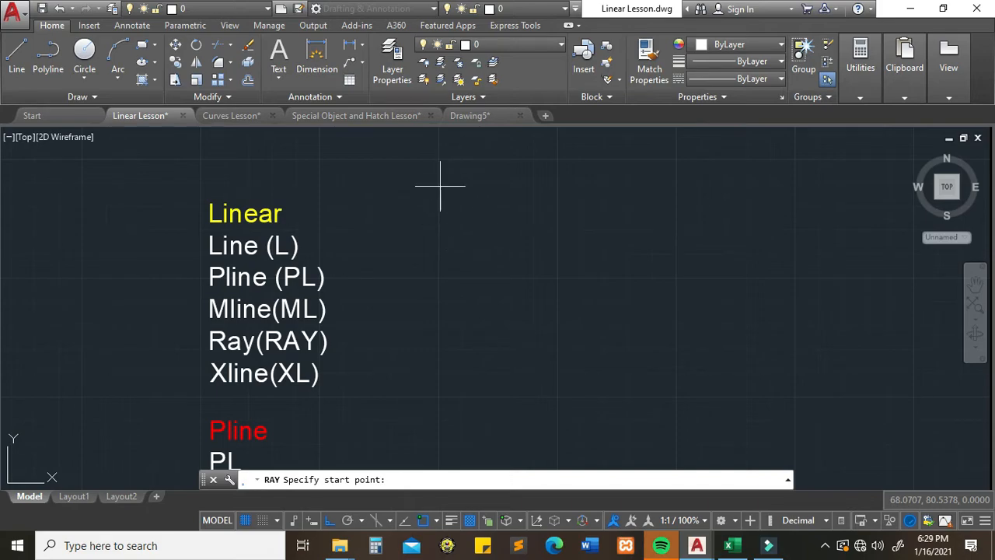
{"action": "left_click", "coordinate": [465, 228]}
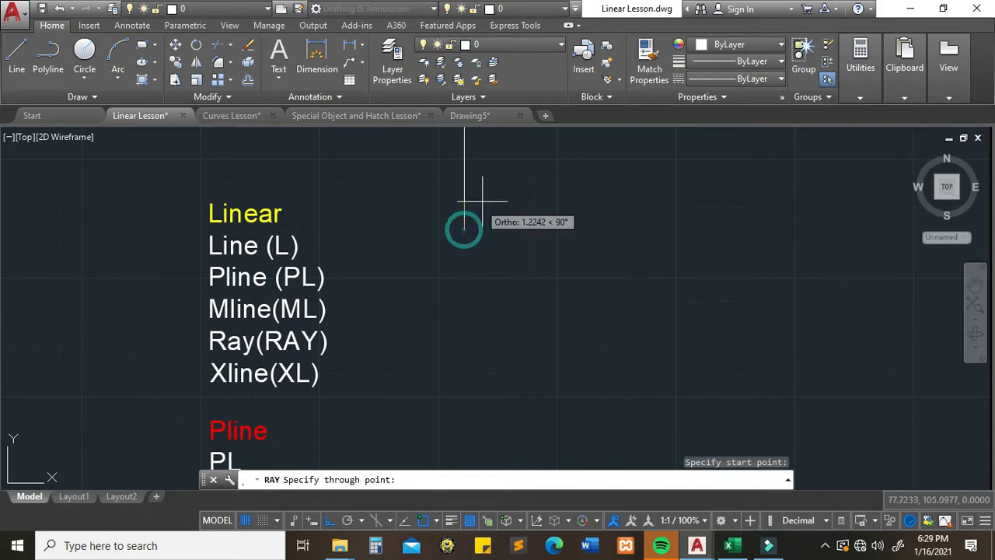
{"action": "left_click", "coordinate": [661, 226]}
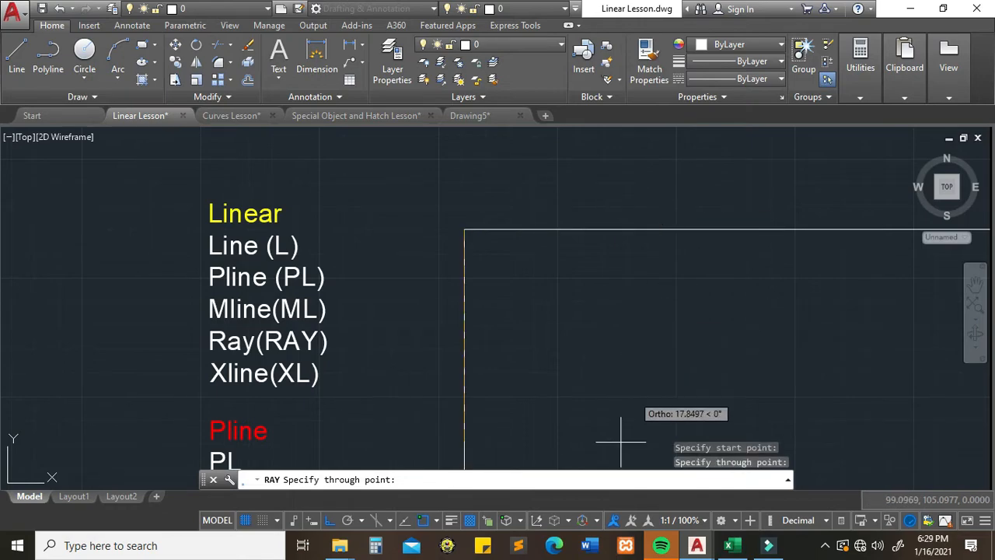
Step: Turn Ortho off and add five rays at different angles above and below the horizontal one from the same start point
{"action": "left_click", "coordinate": [330, 520]}
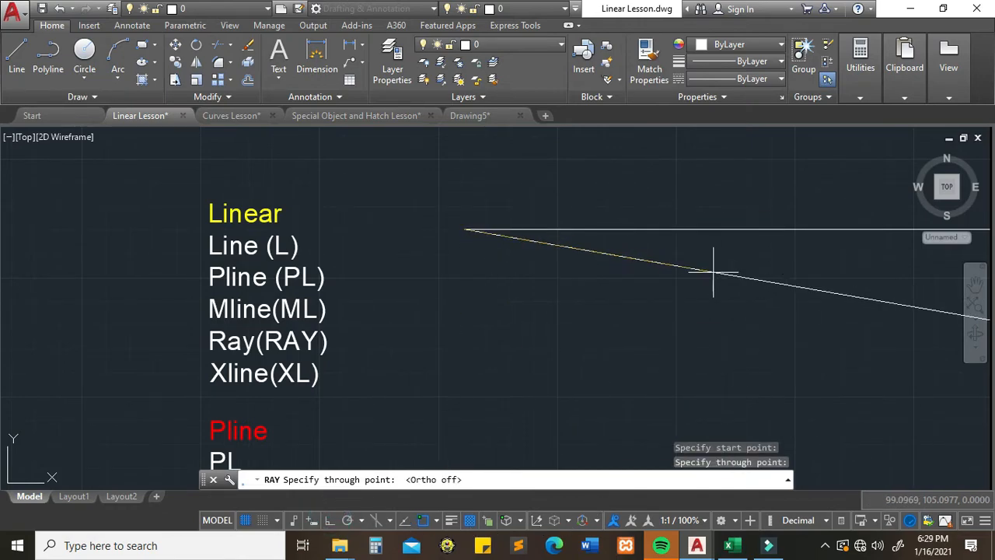
{"action": "left_click", "coordinate": [744, 201]}
{"action": "left_click", "coordinate": [729, 163]}
{"action": "left_click", "coordinate": [740, 266]}
{"action": "left_click", "coordinate": [722, 321]}
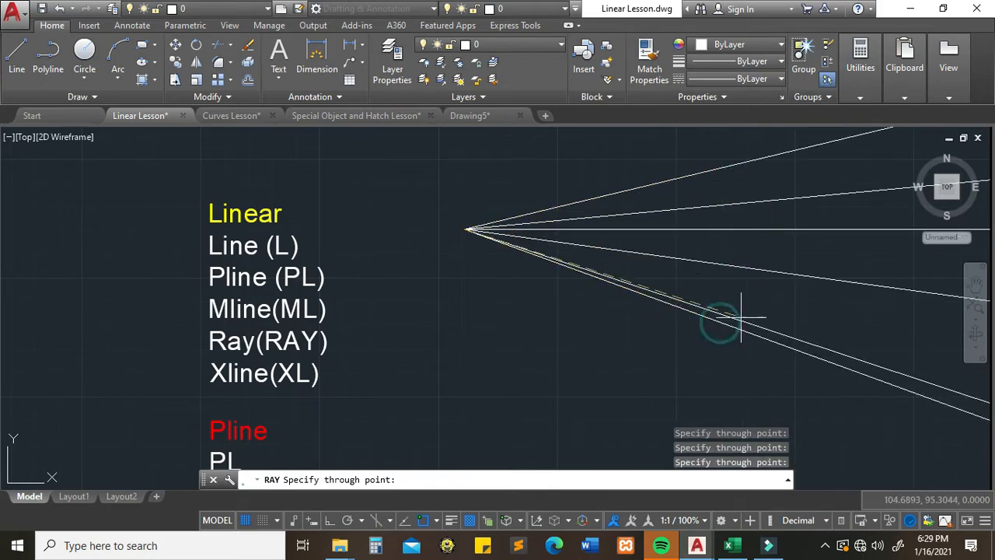
{"action": "left_click", "coordinate": [755, 295]}
{"action": "key", "text": "Escape"}
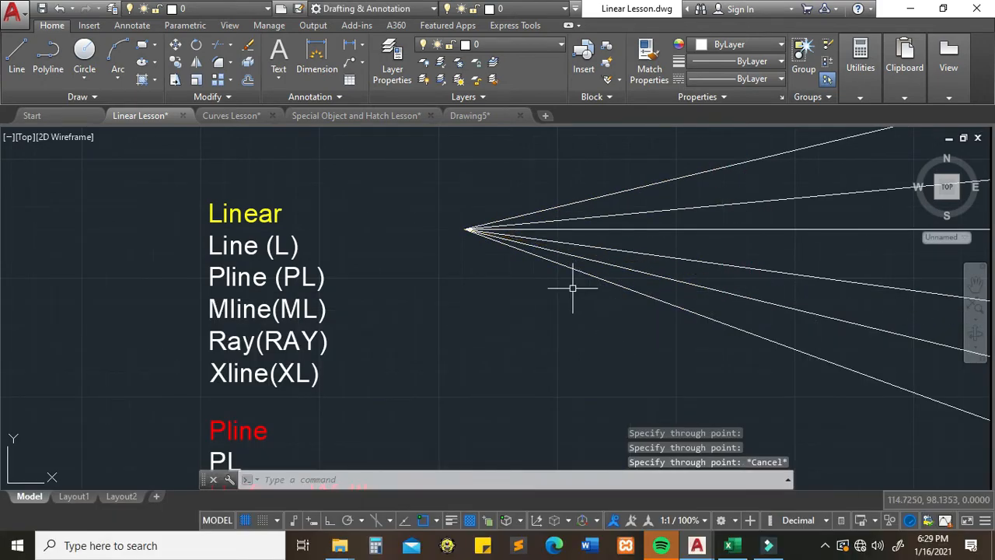
Step: Erase the whole fan of rays
{"action": "left_click", "coordinate": [648, 360]}
{"action": "left_click", "coordinate": [593, 349]}
{"action": "left_click", "coordinate": [668, 374]}
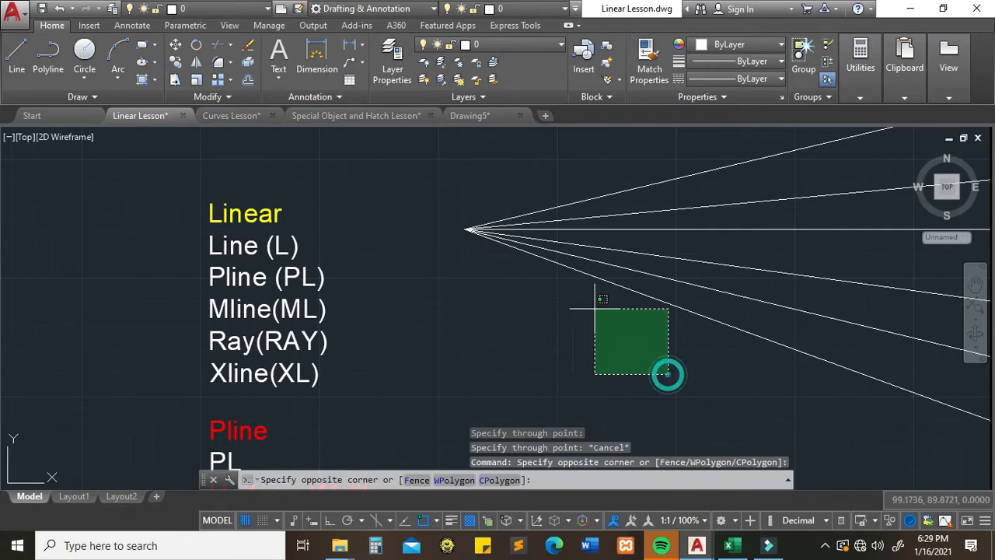
{"action": "left_click", "coordinate": [435, 186]}
{"action": "key", "text": "Delete"}
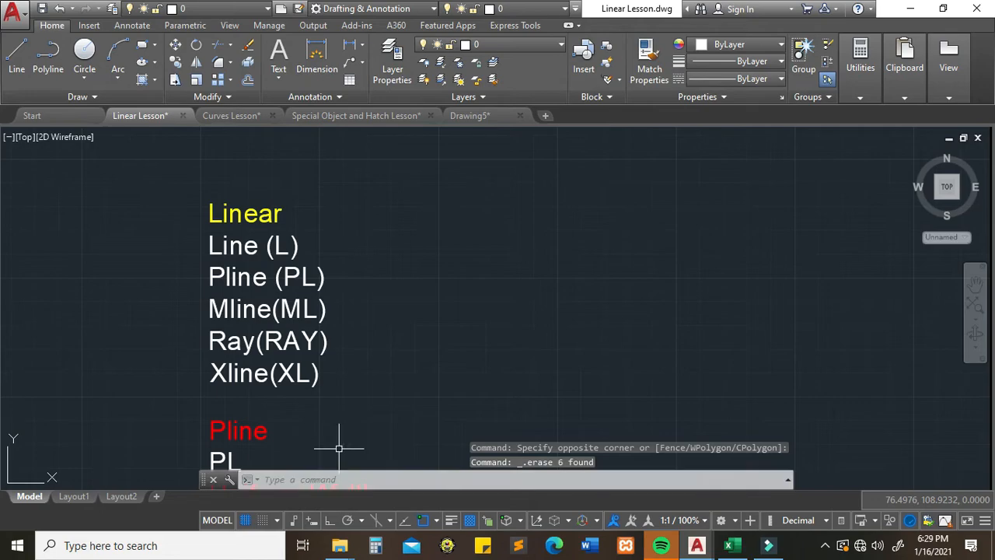
Step: Draw four horizontal construction lines with the Xline Hor option, spaced one below another across the upper part of the command list
{"action": "type", "text": "xl"}
{"action": "key", "text": "Return"}
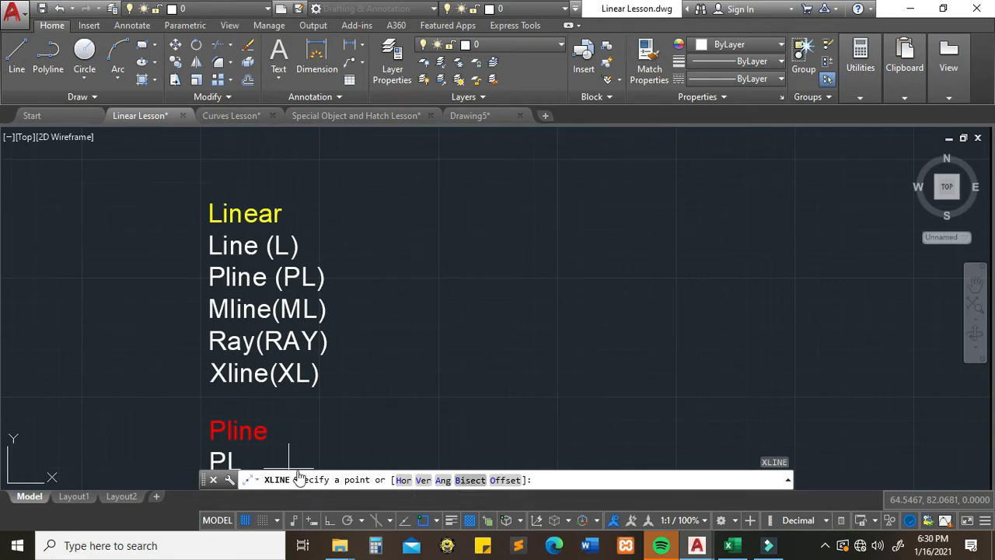
{"action": "left_click", "coordinate": [402, 480]}
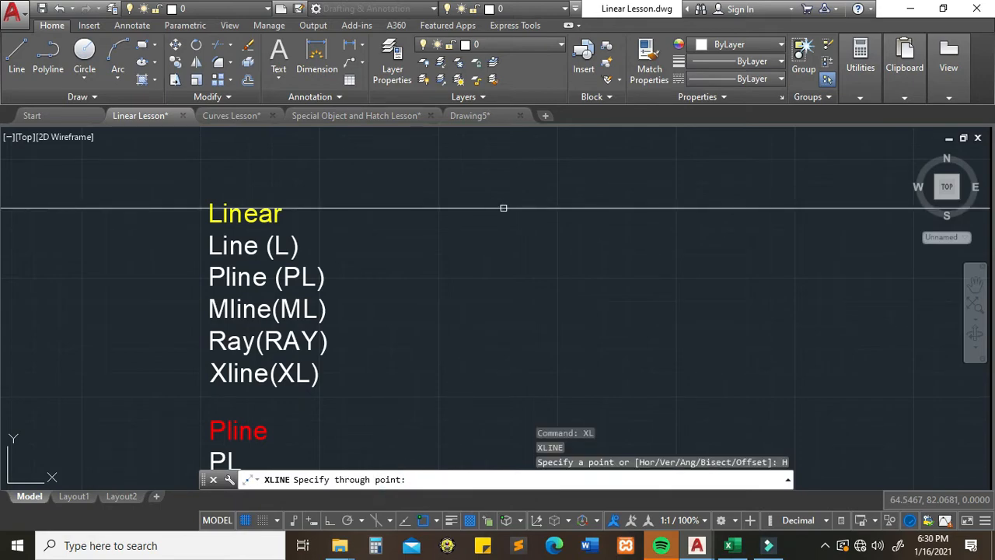
{"action": "left_click", "coordinate": [500, 170]}
{"action": "left_click", "coordinate": [501, 205]}
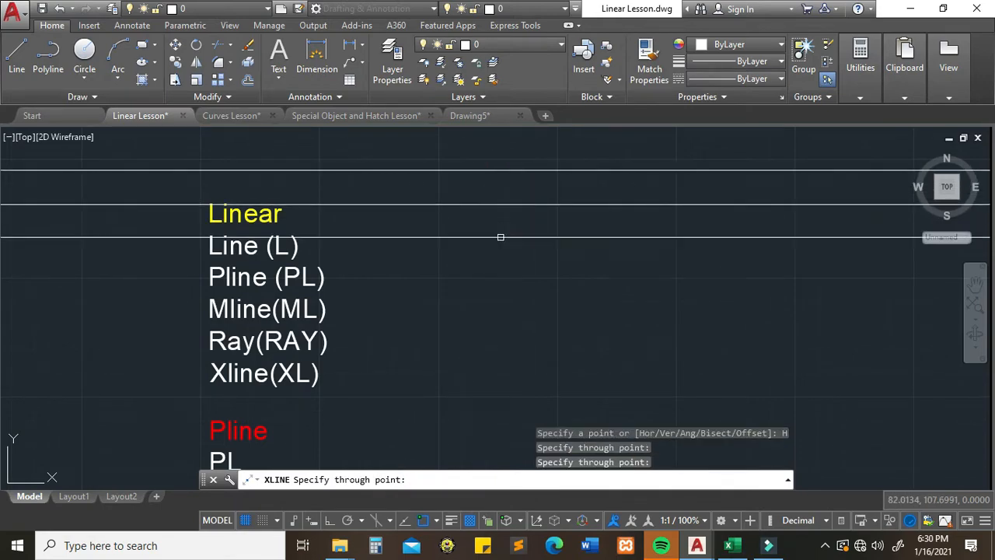
{"action": "left_click", "coordinate": [500, 244]}
{"action": "left_click", "coordinate": [498, 286]}
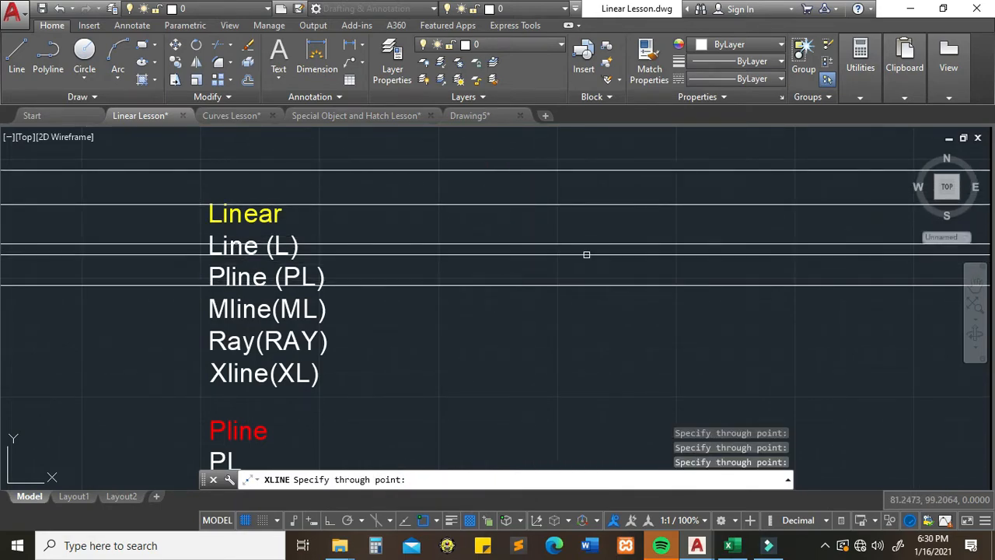
{"action": "key", "text": "Escape"}
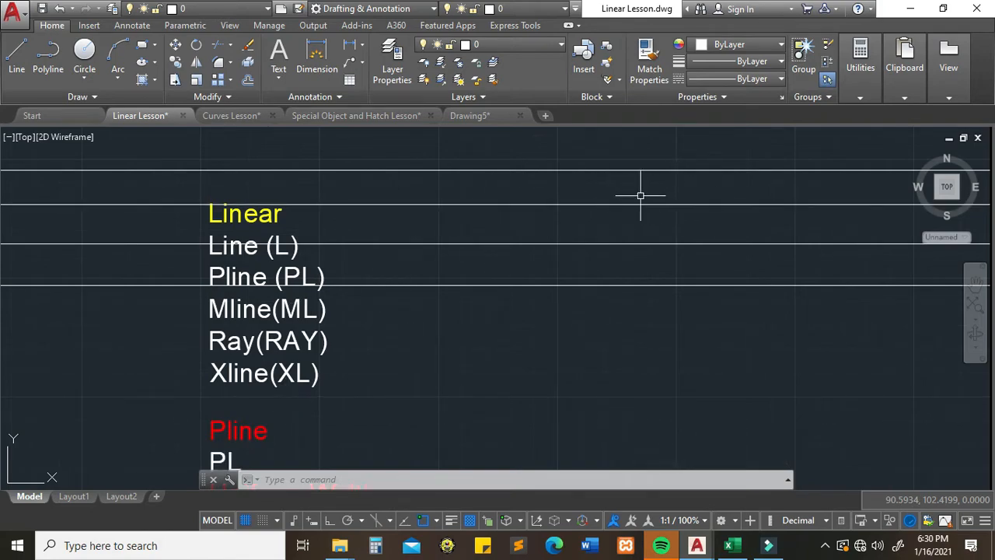
Step: Draw five vertical construction lines with the Xline Ver option, spaced side by side to the right of the command list
{"action": "left_click", "coordinate": [346, 479]}
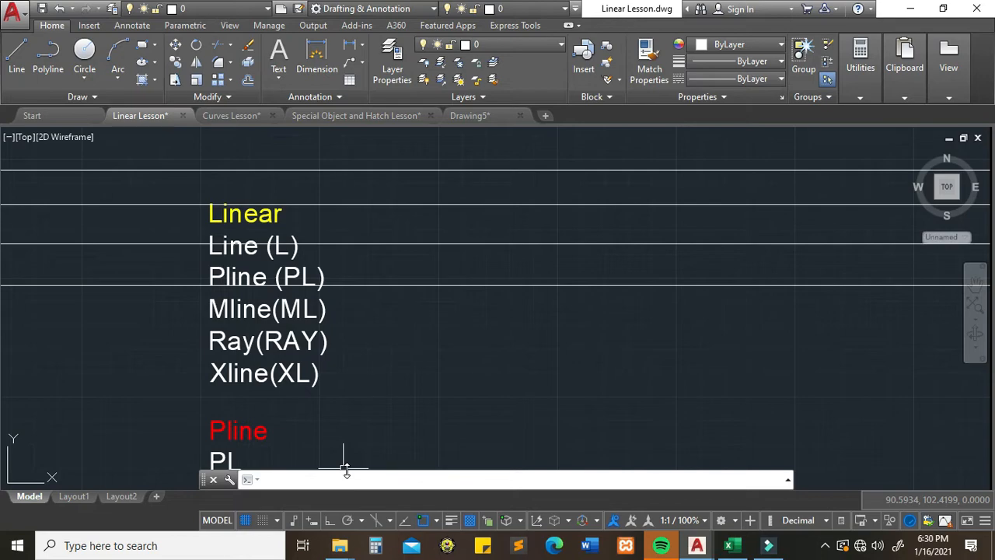
{"action": "type", "text": "xl"}
{"action": "key", "text": "Return"}
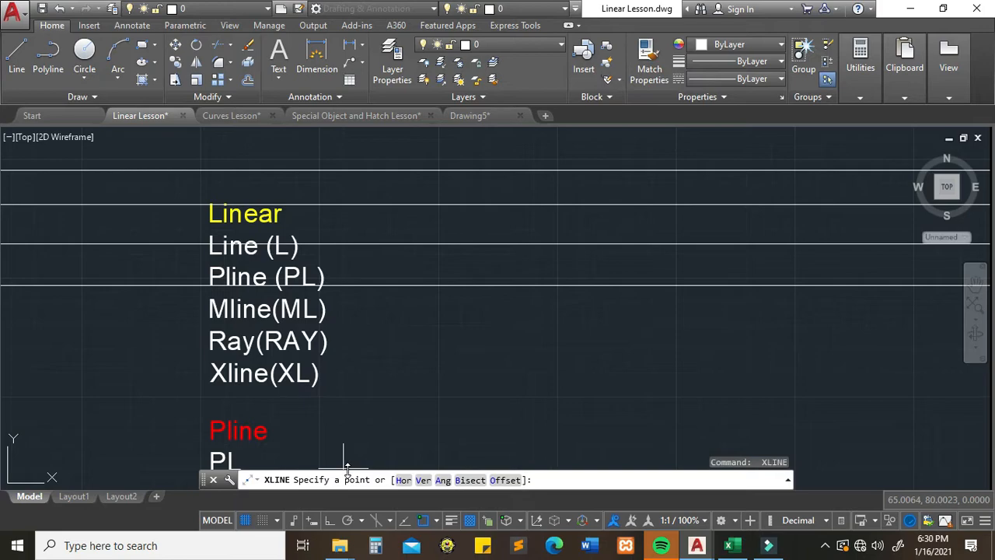
{"action": "left_click", "coordinate": [423, 479]}
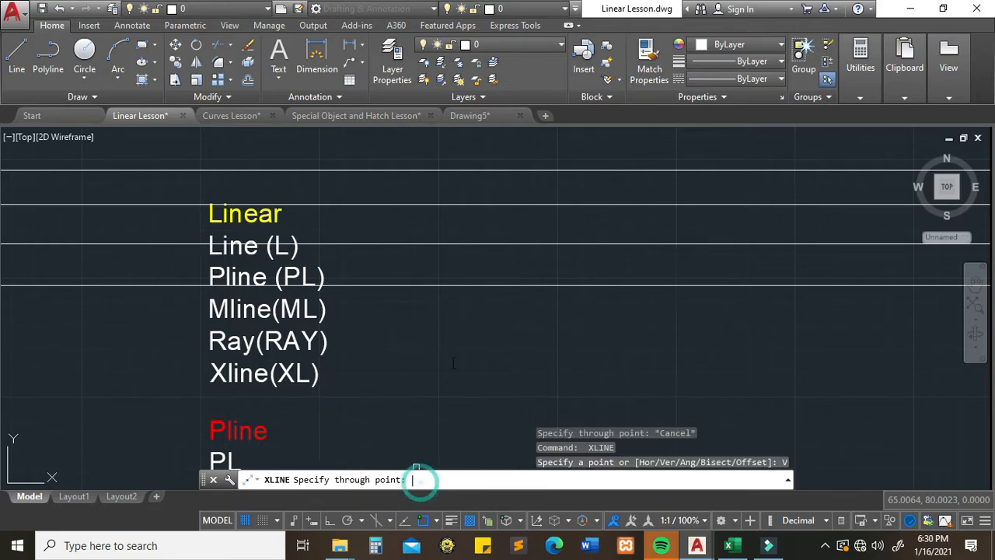
{"action": "left_click", "coordinate": [472, 257]}
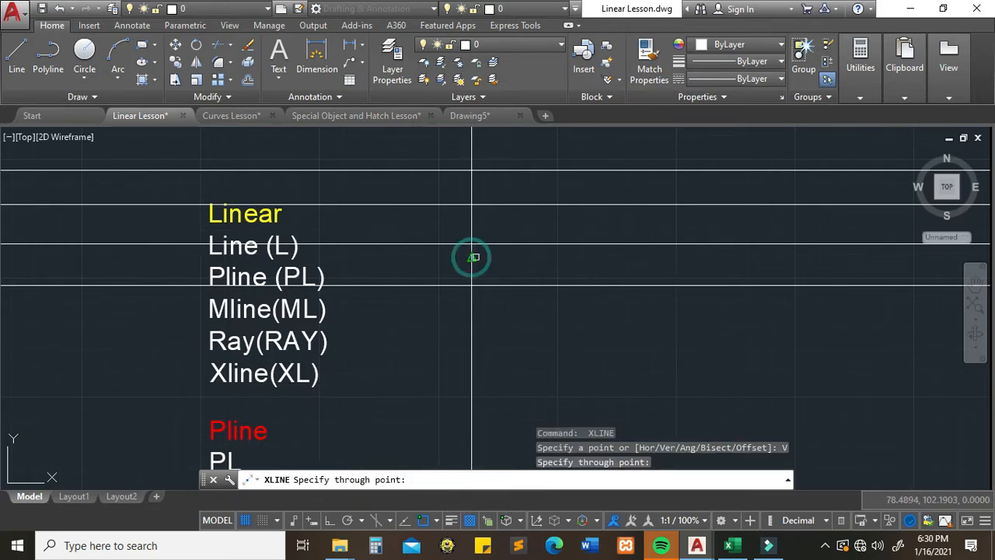
{"action": "left_click", "coordinate": [518, 267]}
{"action": "left_click", "coordinate": [560, 268]}
{"action": "left_click", "coordinate": [601, 272]}
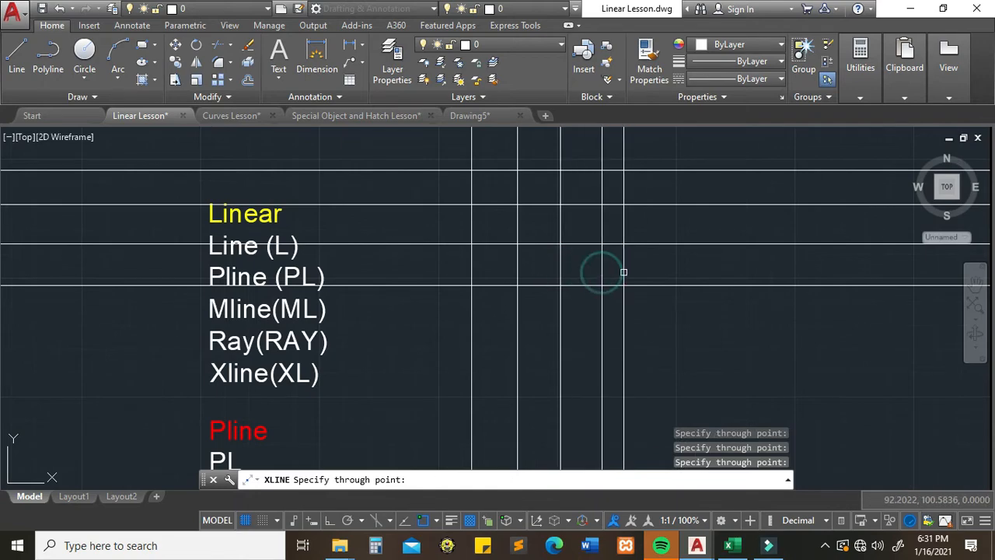
{"action": "left_click", "coordinate": [629, 271]}
{"action": "key", "text": "Escape"}
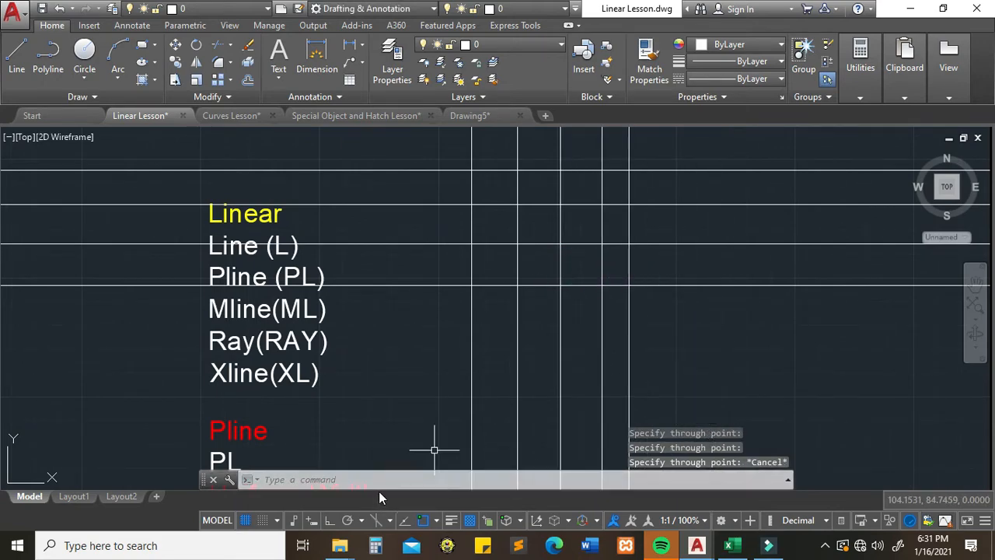
Step: Draw four parallel construction lines at 45 degrees with the Xline Ang option, crossing the horizontal and vertical ones
{"action": "key", "text": "Return"}
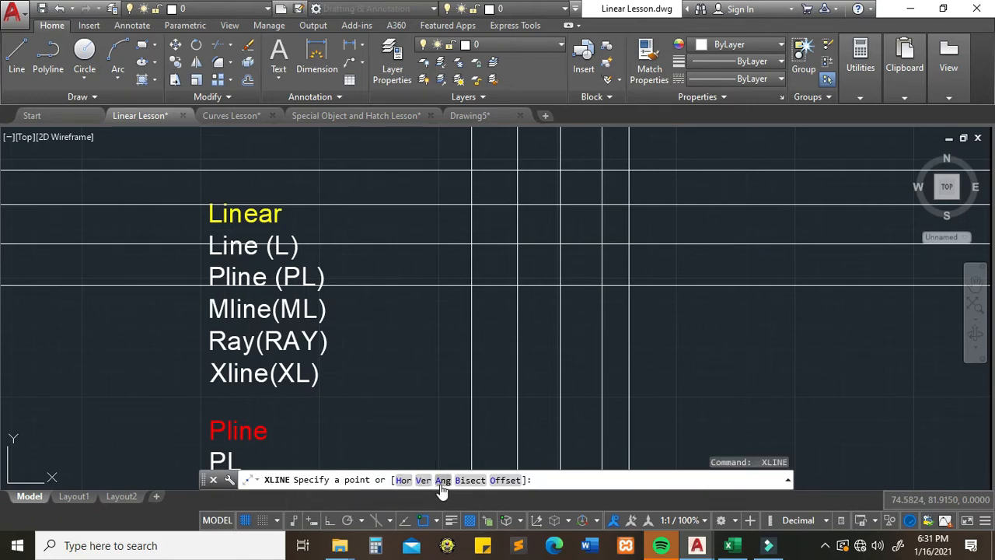
{"action": "left_click", "coordinate": [441, 480]}
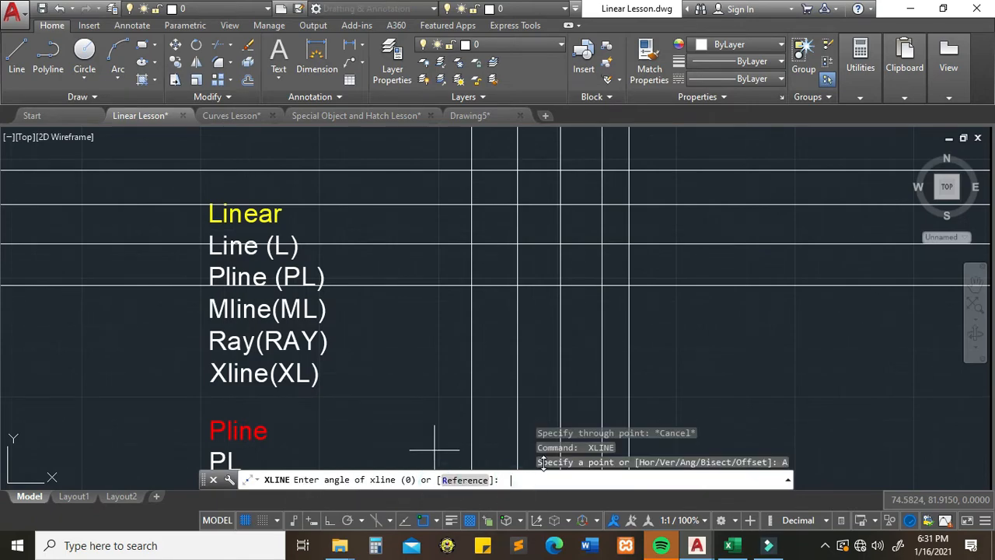
{"action": "key", "text": "Return"}
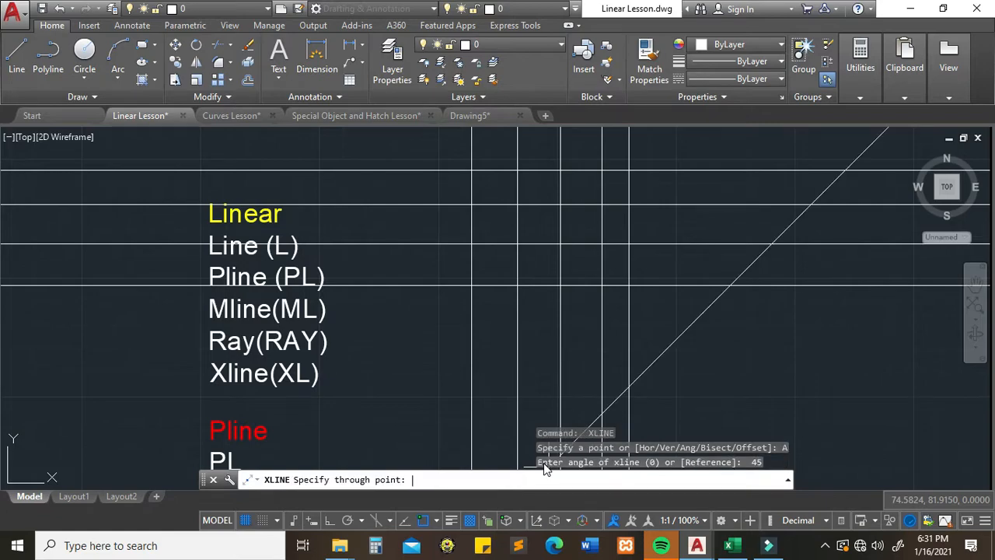
{"action": "left_click", "coordinate": [662, 379]}
{"action": "left_click", "coordinate": [651, 346]}
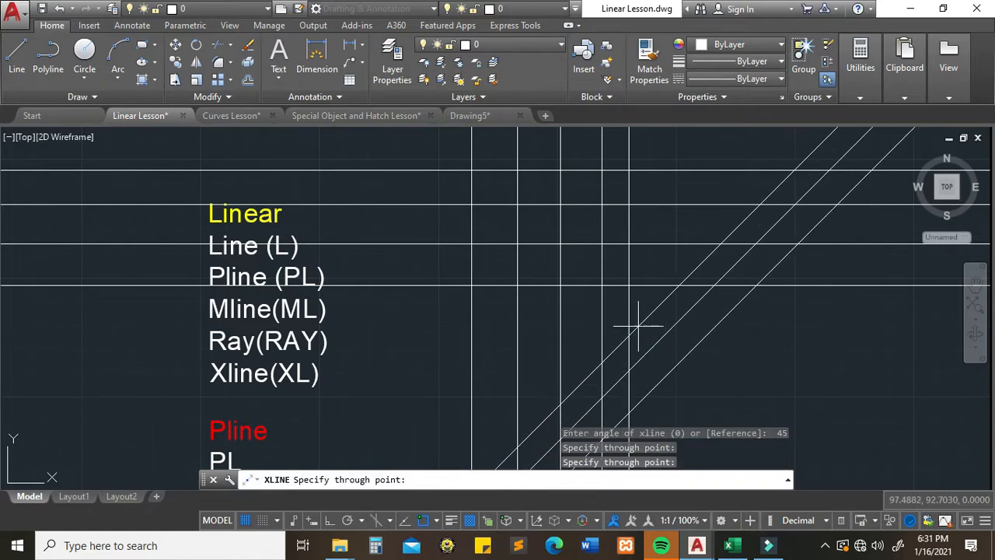
{"action": "left_click", "coordinate": [638, 326]}
{"action": "left_click", "coordinate": [615, 284]}
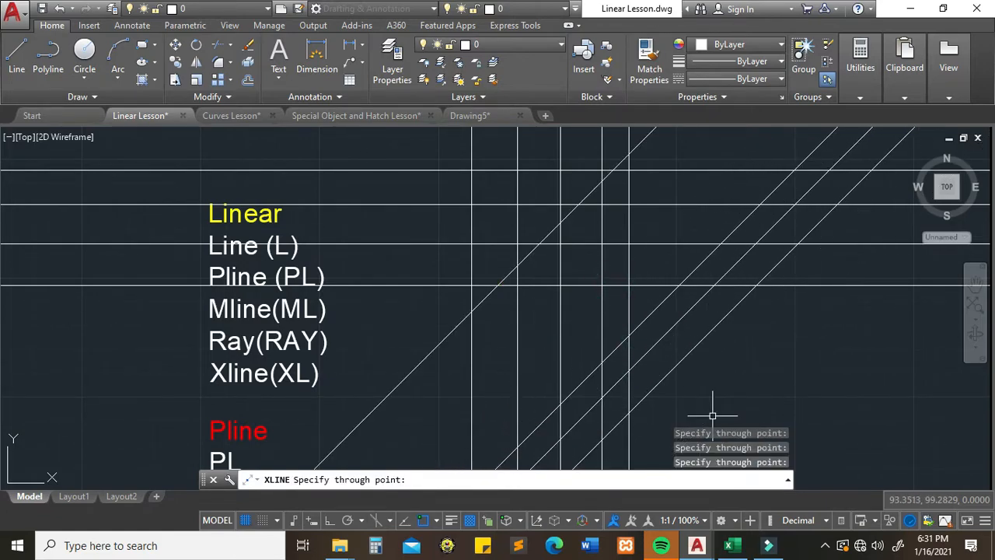
{"action": "key", "text": "Escape"}
Step: Draw several construction lines through one common vertex with the Xline Bisect option, picking a start point and different angle end points
{"action": "key", "text": "Return"}
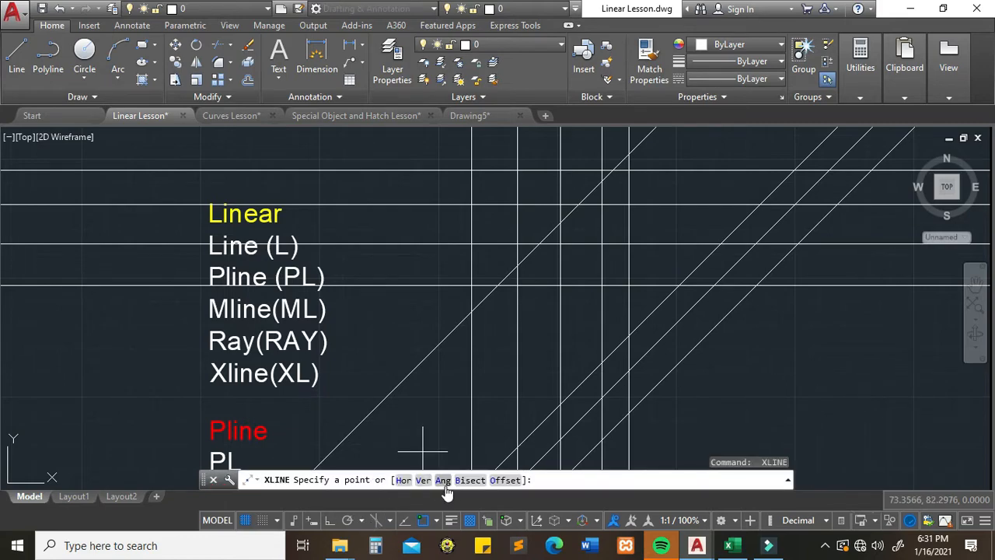
{"action": "left_click", "coordinate": [468, 479]}
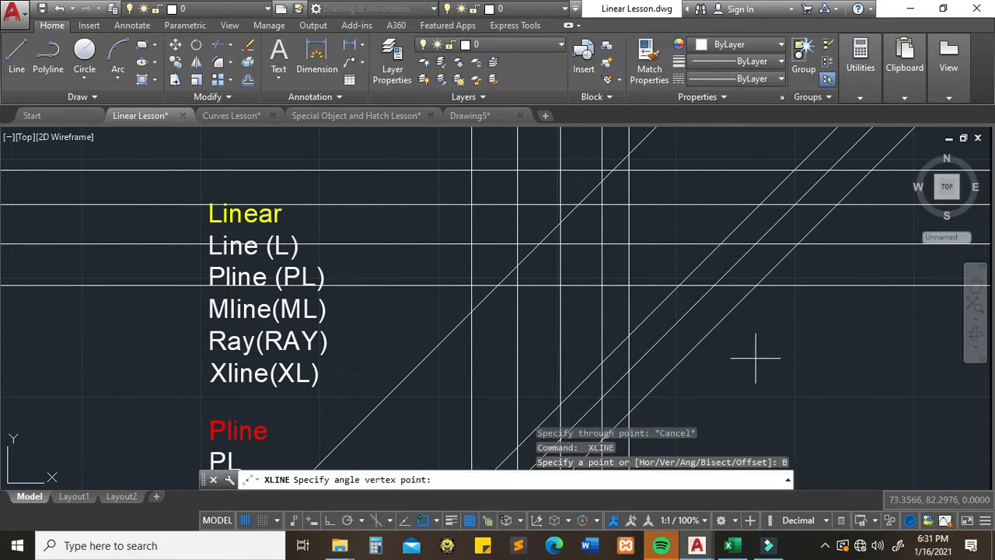
{"action": "left_click", "coordinate": [756, 359]}
{"action": "left_click", "coordinate": [796, 334]}
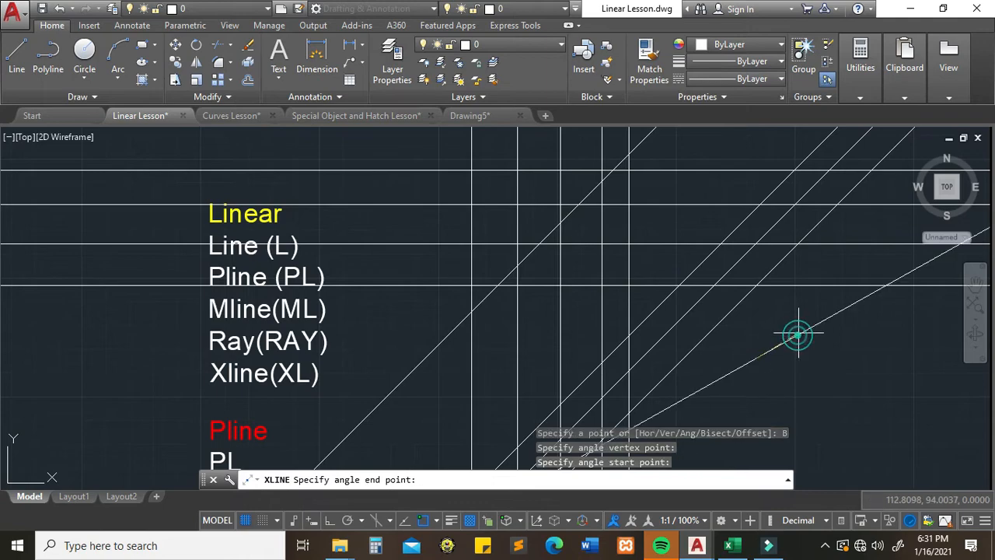
{"action": "left_click", "coordinate": [629, 288]}
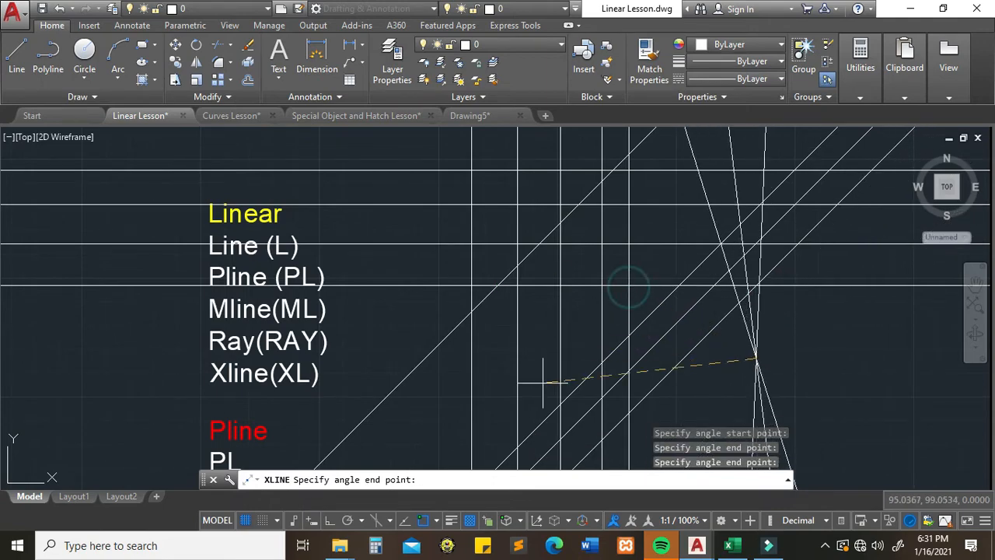
{"action": "left_click", "coordinate": [546, 415]}
{"action": "left_click", "coordinate": [795, 384]}
{"action": "left_click", "coordinate": [811, 322]}
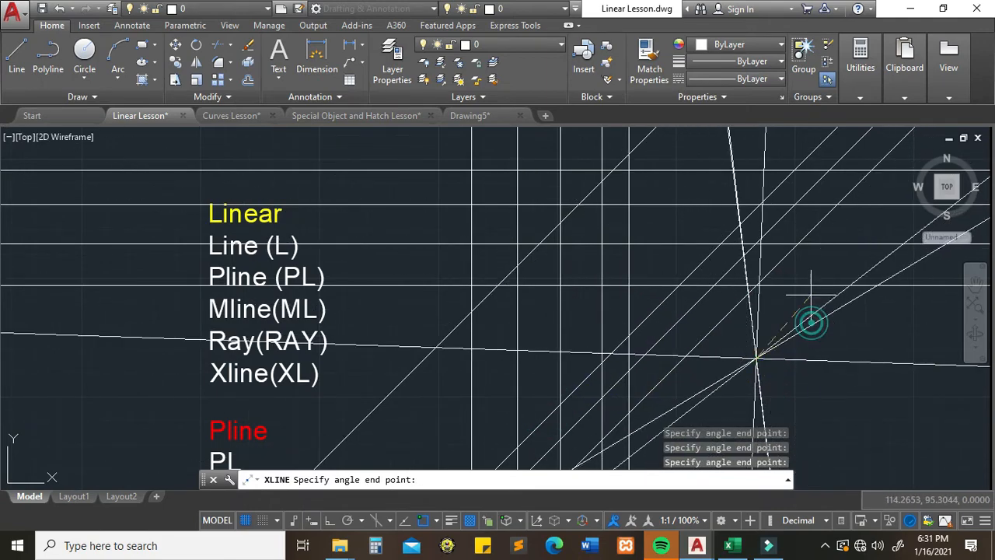
{"action": "left_click", "coordinate": [811, 278]}
{"action": "key", "text": "Escape"}
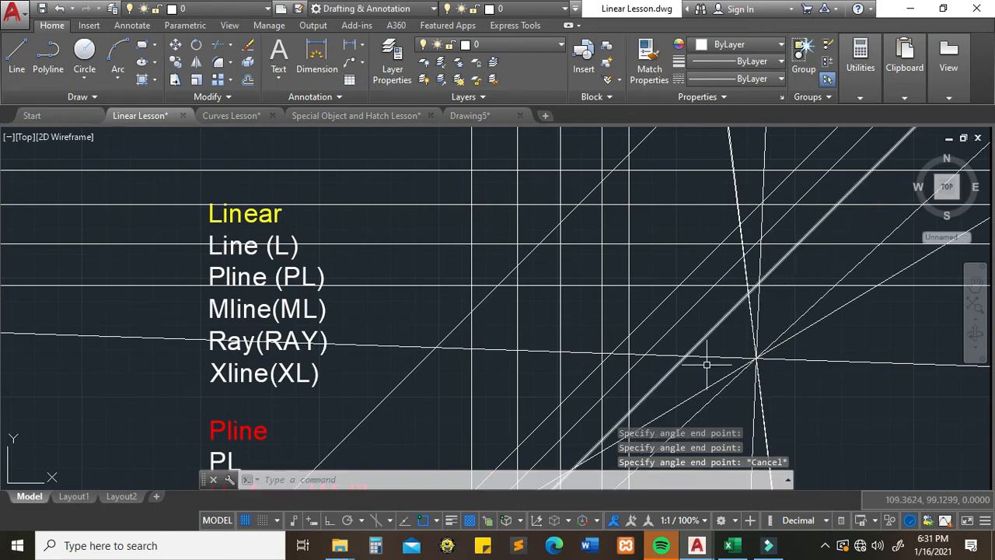
Step: Erase all the horizontal, vertical, angled and bisecting construction lines together
{"action": "left_click", "coordinate": [841, 414]}
{"action": "left_click", "coordinate": [380, 134]}
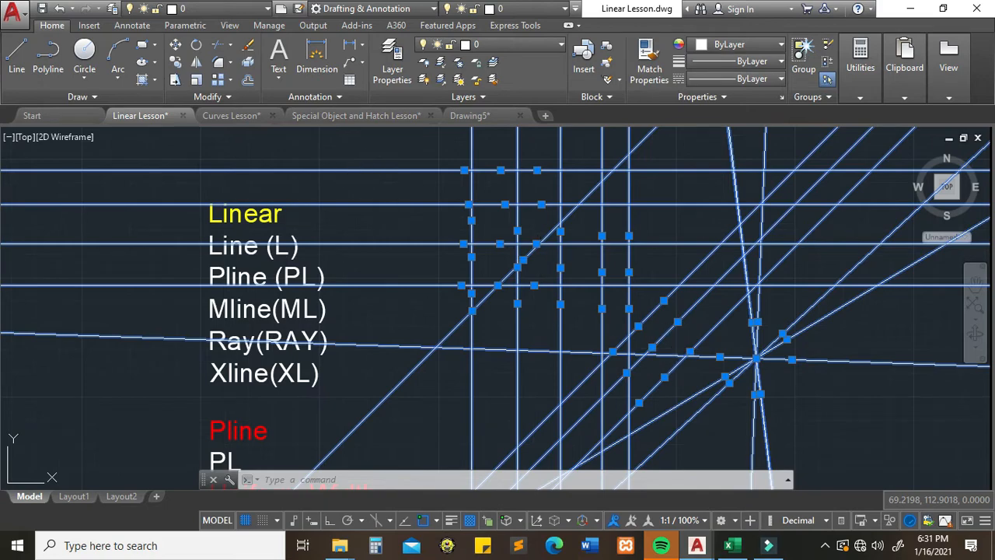
{"action": "key", "text": "Delete"}
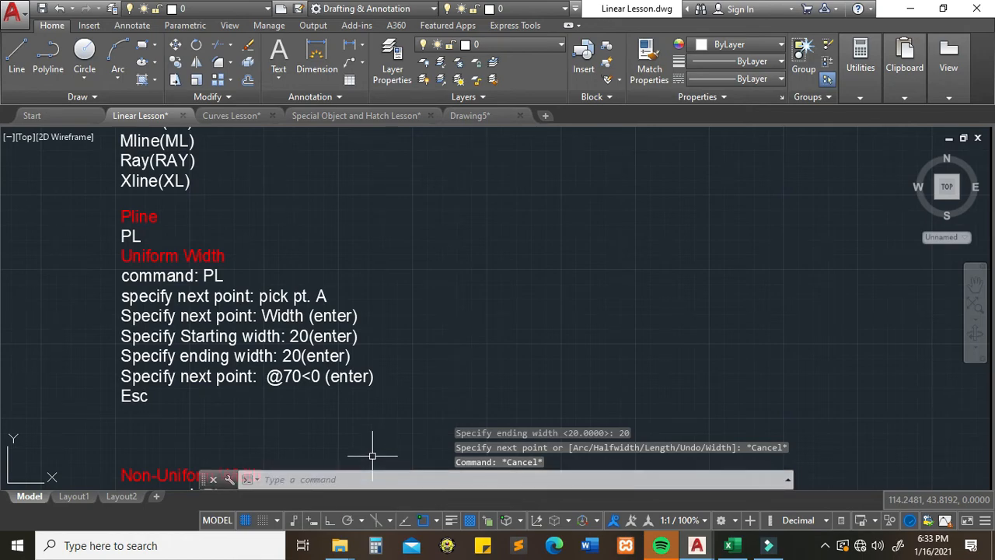
{"action": "type", "text": "pl"}
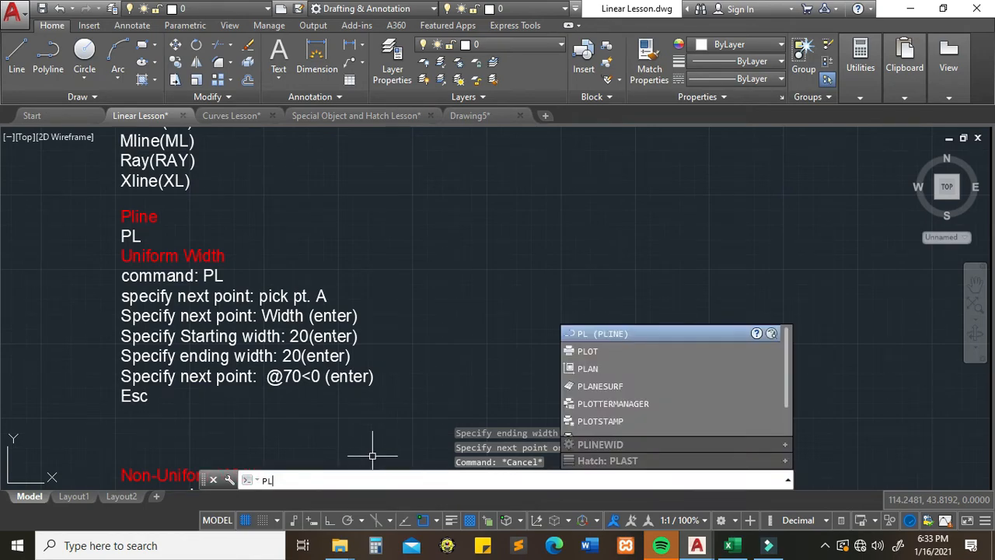
{"action": "key", "text": "Return"}
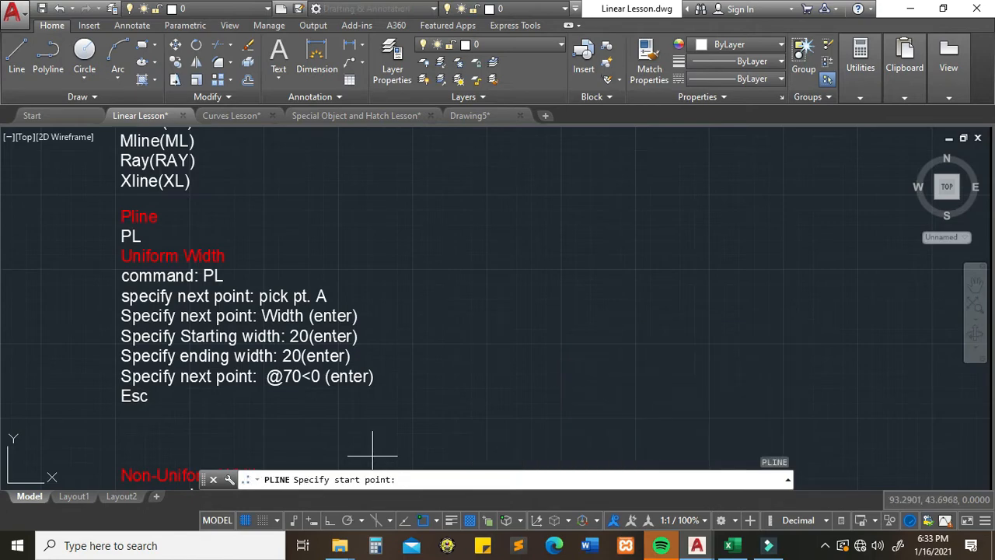
{"action": "left_click", "coordinate": [419, 293]}
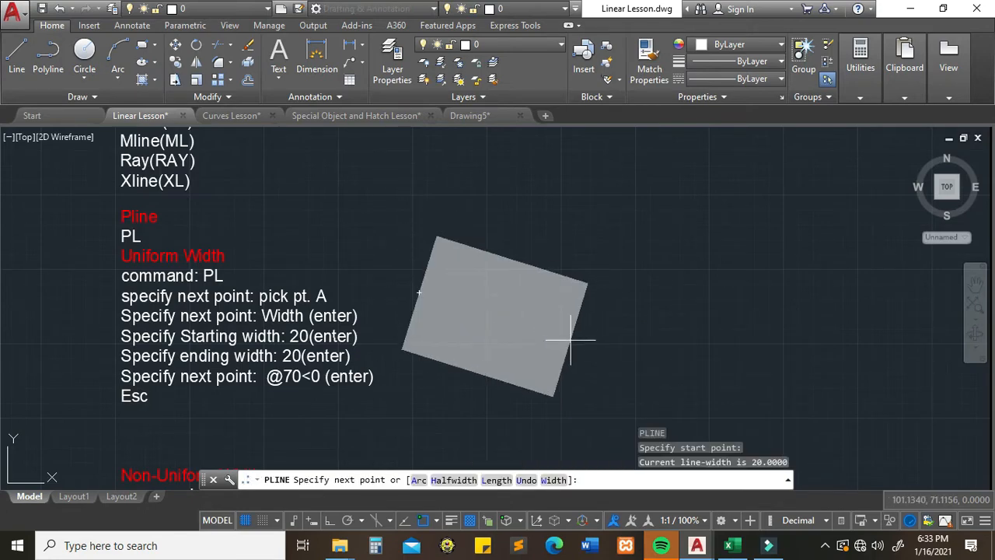
{"action": "type", "text": "w"}
{"action": "key", "text": "Return"}
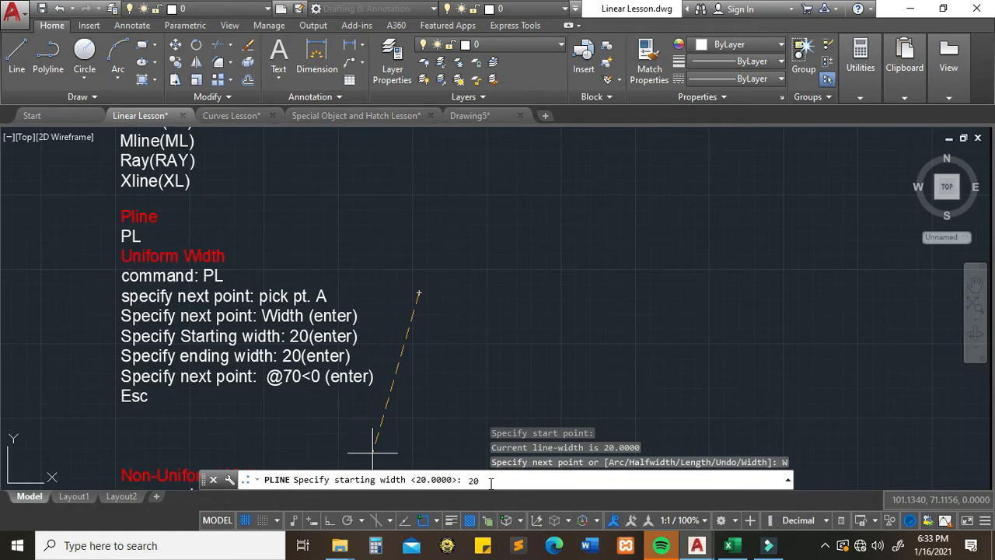
{"action": "type", "text": "20"}
{"action": "key", "text": "Return"}
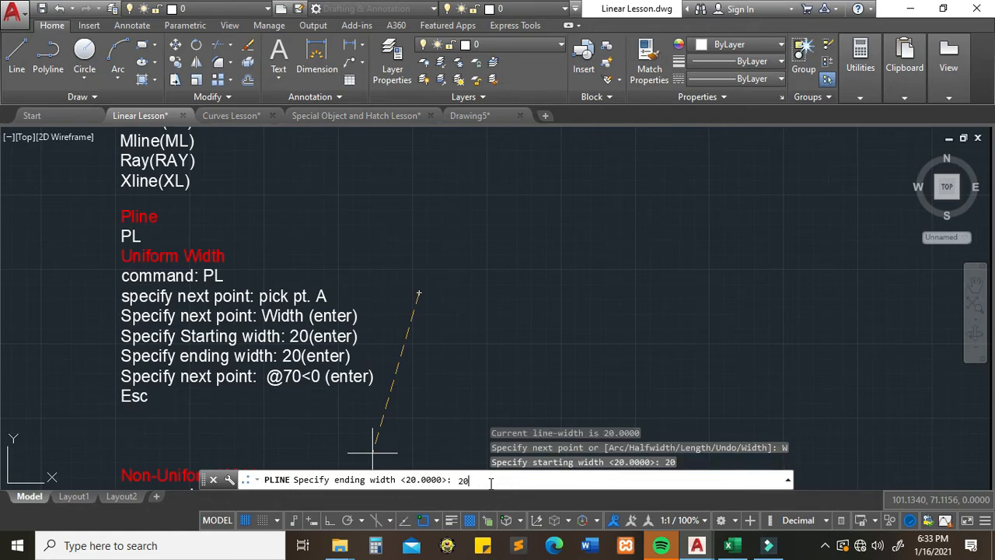
{"action": "key", "text": "Return"}
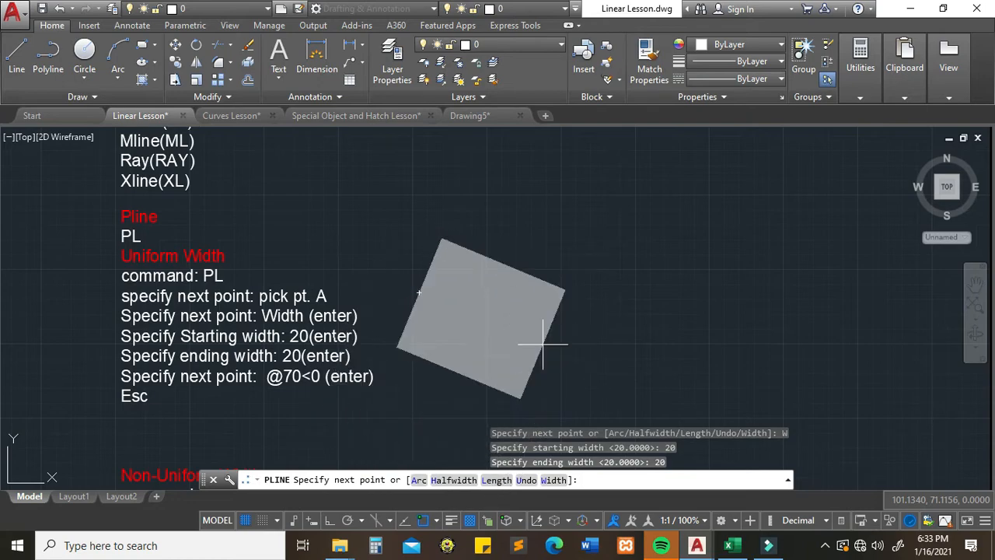
{"action": "left_click", "coordinate": [593, 484]}
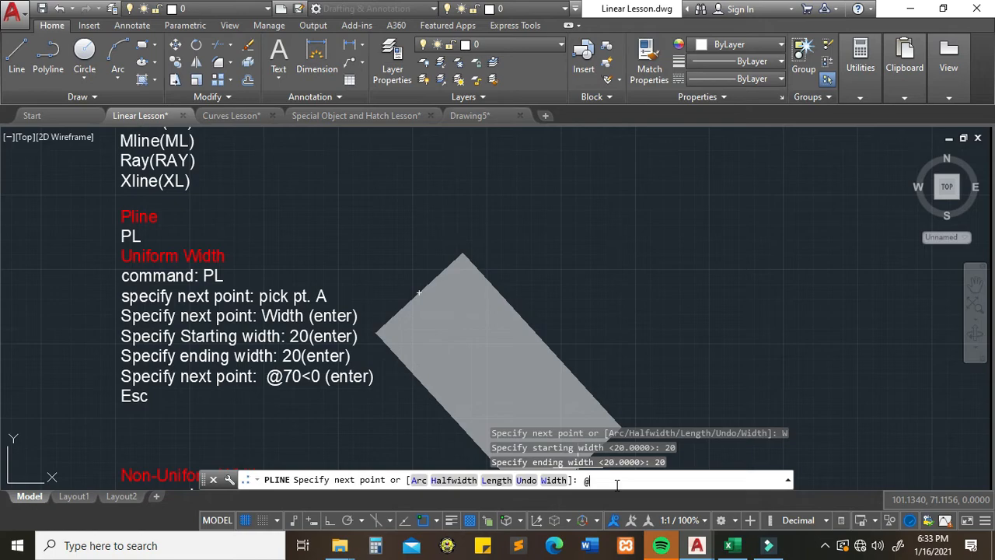
{"action": "key", "text": "Return"}
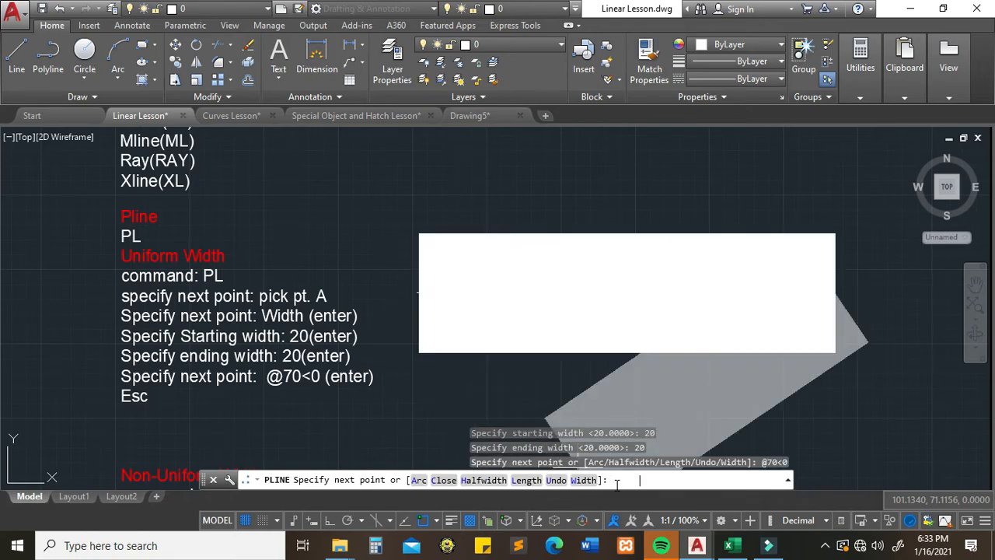
{"action": "key", "text": "Escape"}
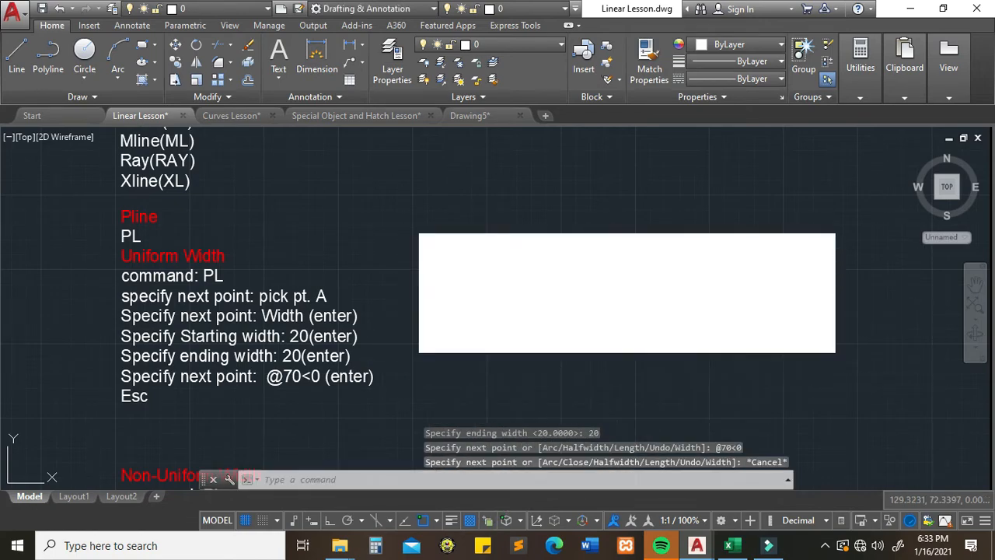
{"action": "scroll", "coordinate": [700, 265], "scroll_direction": "down", "scroll_amount": 2}
{"action": "middle_click_drag", "start_coordinate": [768, 360], "coordinate": [733, 293]}
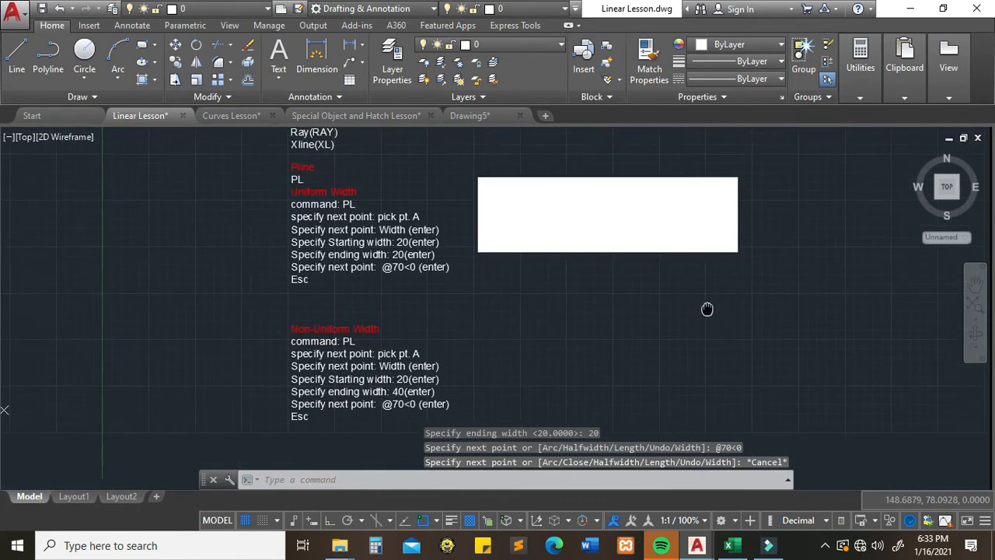
{"action": "scroll", "coordinate": [419, 210], "scroll_direction": "up", "scroll_amount": 2}
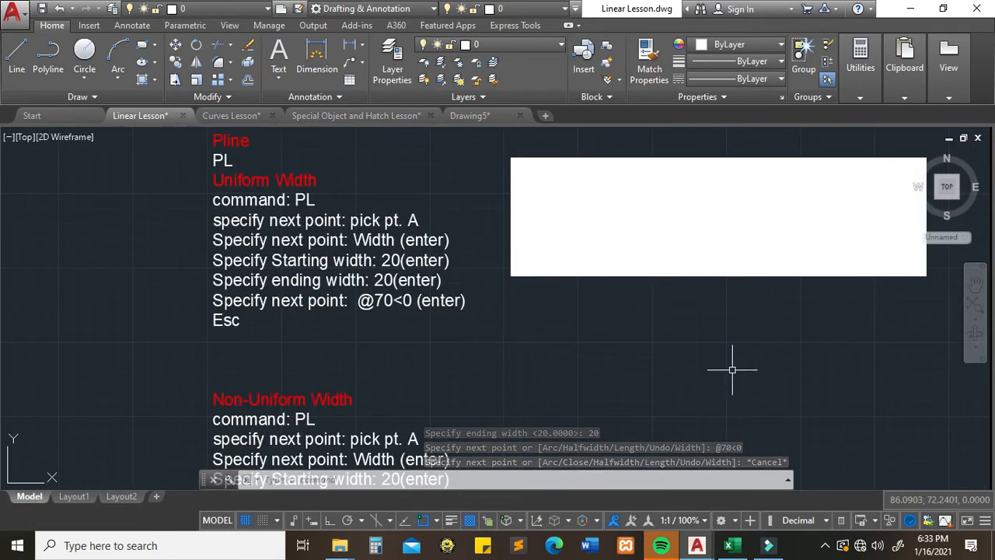
{"action": "middle_click_drag", "start_coordinate": [731, 373], "coordinate": [635, 266]}
{"action": "mouse_move", "coordinate": [567, 350]}
{"action": "middle_mouse_down"}
{"action": "mouse_move", "coordinate": [620, 269]}
{"action": "mouse_move", "coordinate": [595, 258]}
{"action": "middle_mouse_up"}
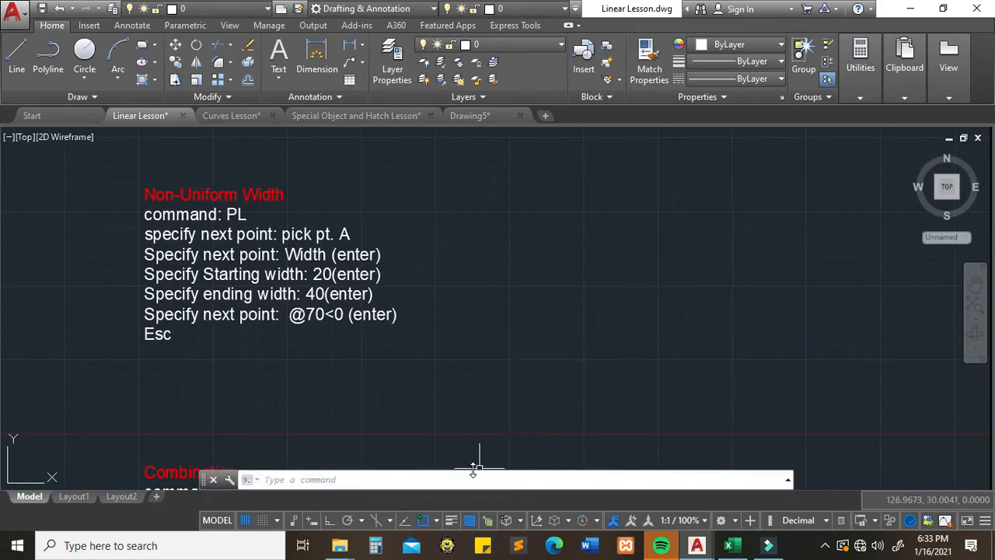
{"action": "type", "text": "p"}
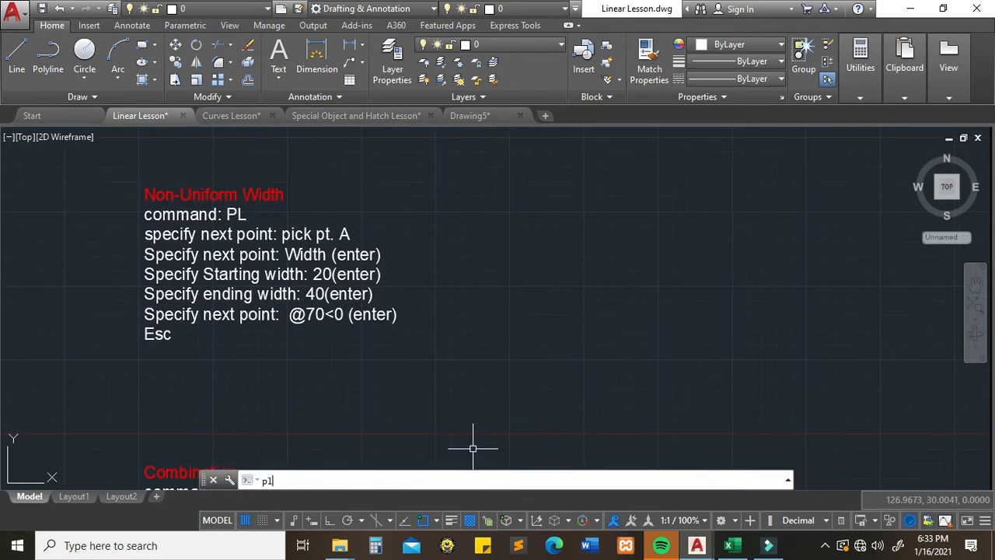
{"action": "type", "text": "l"}
{"action": "key", "text": "Return"}
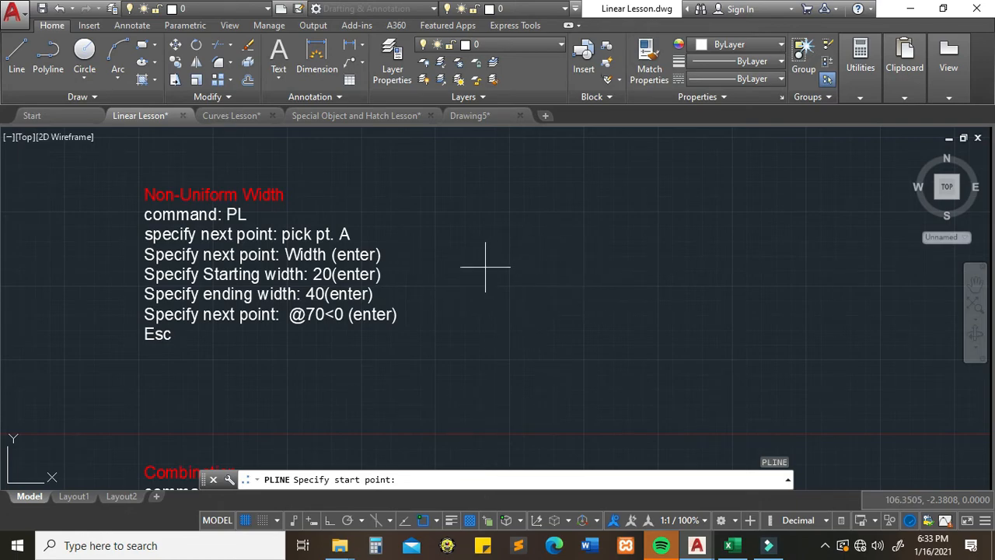
{"action": "left_click", "coordinate": [480, 262]}
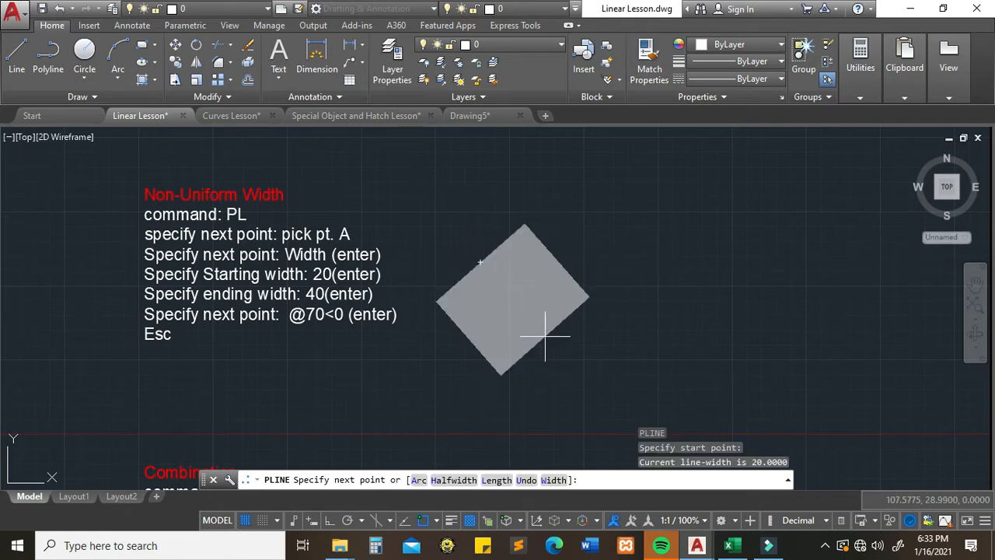
{"action": "left_click", "coordinate": [552, 480]}
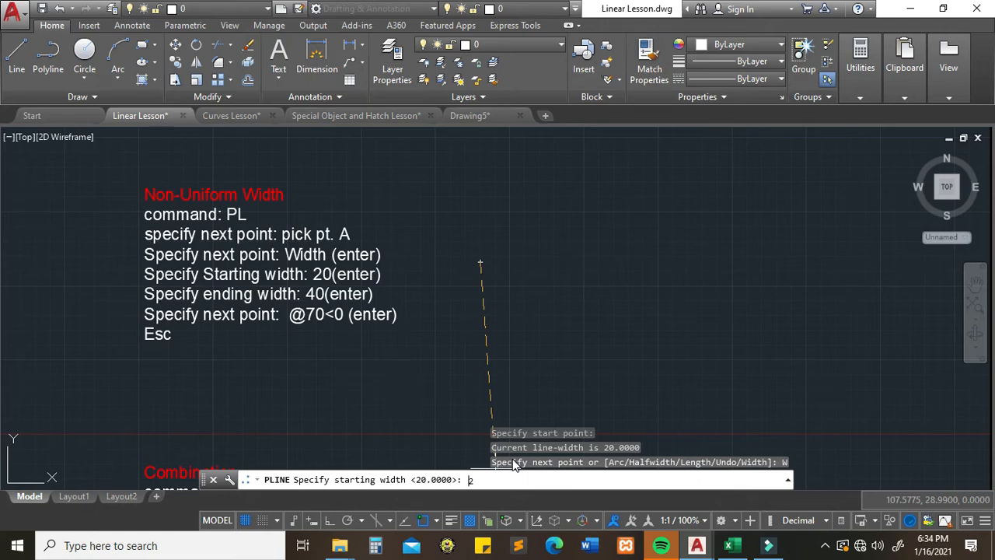
{"action": "key", "text": "Return"}
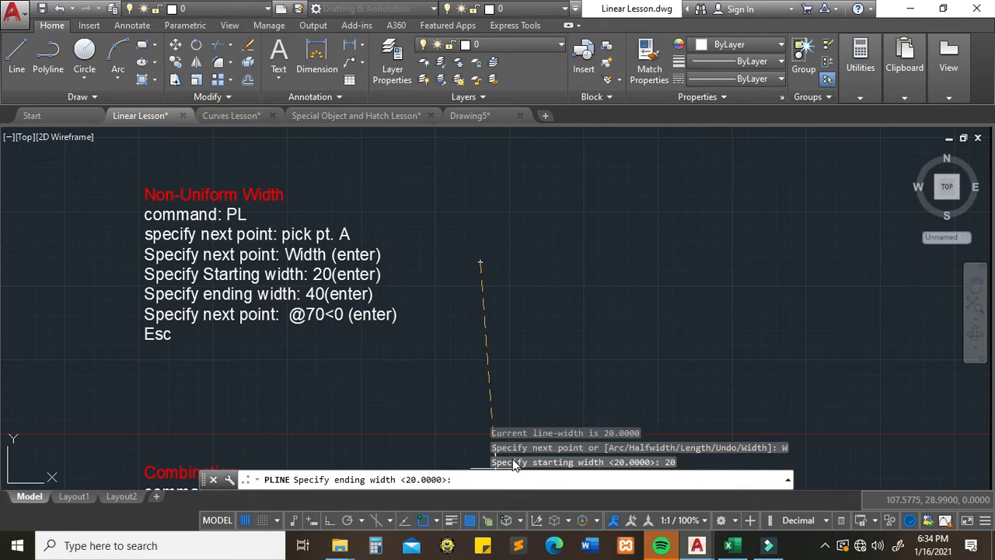
{"action": "type", "text": "40"}
{"action": "key", "text": "Return"}
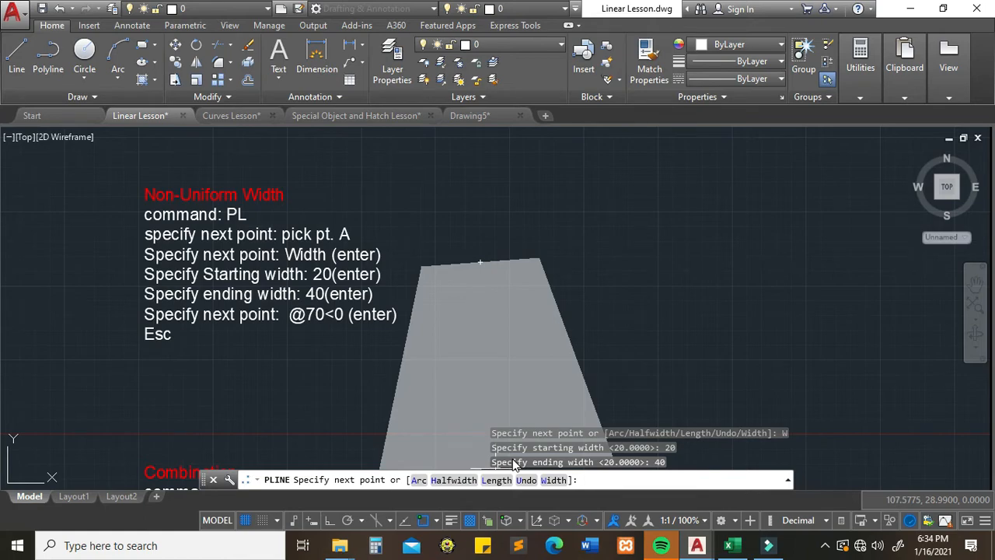
{"action": "type", "text": "@70<0"}
{"action": "key", "text": "Return"}
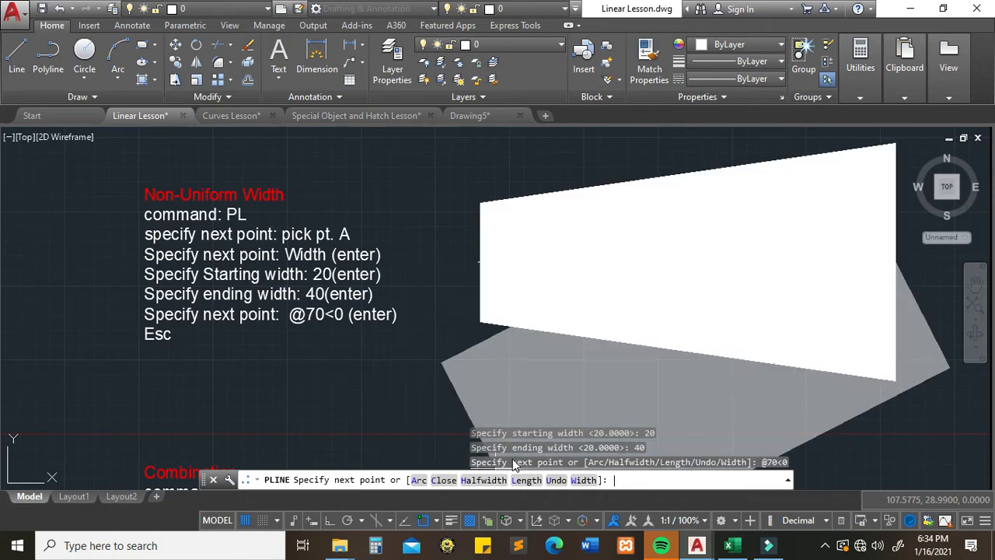
{"action": "key", "text": "Escape"}
{"action": "scroll", "coordinate": [668, 330], "scroll_direction": "down", "scroll_amount": 2}
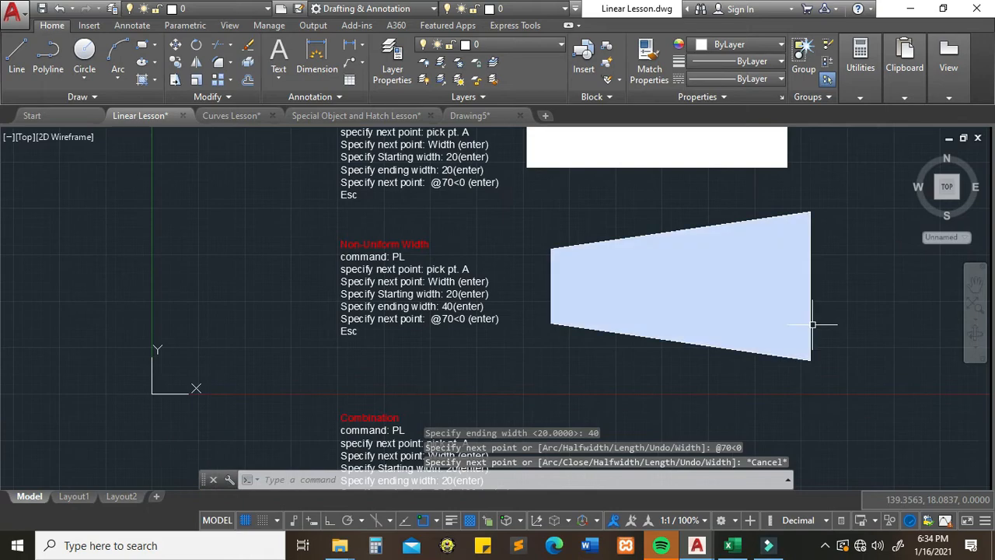
{"action": "mouse_move", "coordinate": [700, 421]}
{"action": "middle_mouse_down"}
{"action": "mouse_move", "coordinate": [660, 358]}
{"action": "mouse_move", "coordinate": [554, 272]}
{"action": "middle_mouse_up"}
{"action": "mouse_move", "coordinate": [726, 345]}
{"action": "middle_mouse_down"}
{"action": "mouse_move", "coordinate": [662, 339]}
{"action": "mouse_move", "coordinate": [670, 321]}
{"action": "middle_mouse_up"}
{"action": "scroll", "coordinate": [670, 320], "scroll_direction": "up", "scroll_amount": 1}
{"action": "mouse_move", "coordinate": [331, 343]}
{"action": "middle_mouse_down"}
{"action": "mouse_move", "coordinate": [371, 351]}
{"action": "mouse_move", "coordinate": [669, 340]}
{"action": "mouse_move", "coordinate": [541, 325]}
{"action": "middle_mouse_up"}
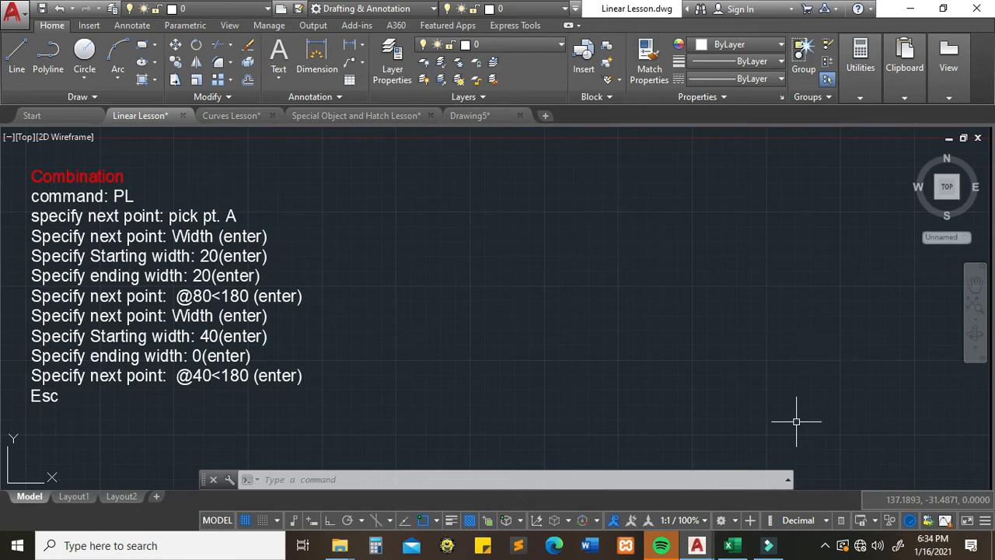
{"action": "left_click", "coordinate": [374, 480]}
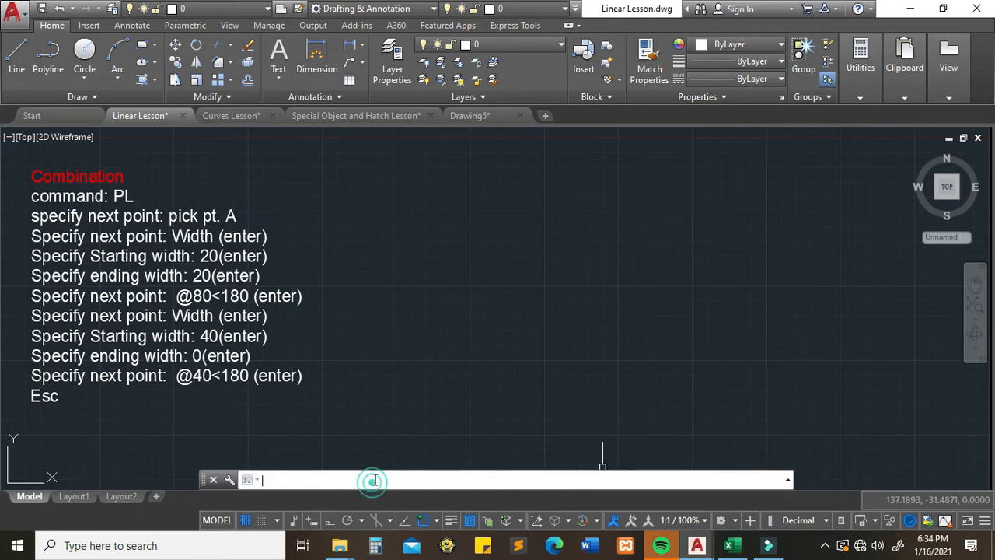
{"action": "type", "text": "pl"}
{"action": "key", "text": "Return"}
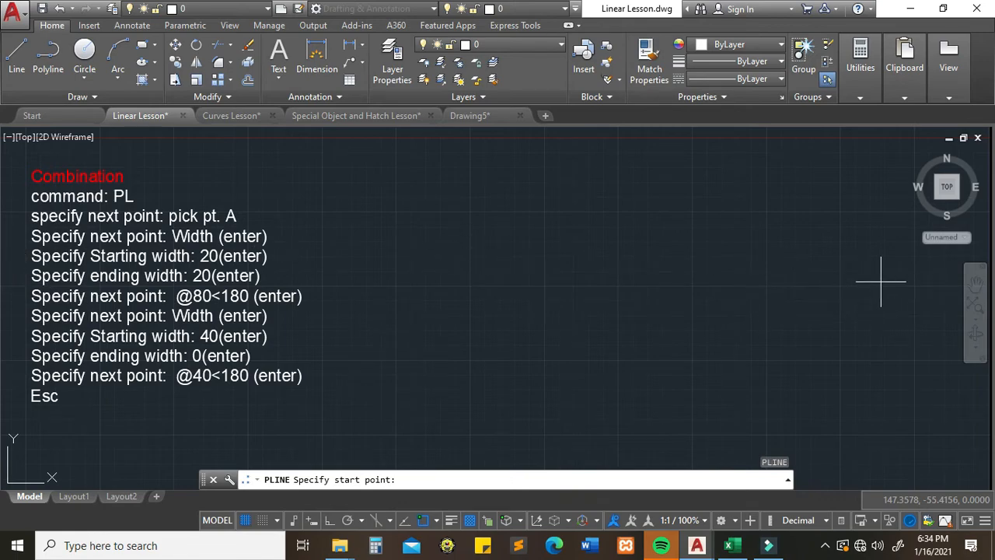
{"action": "left_click", "coordinate": [912, 281]}
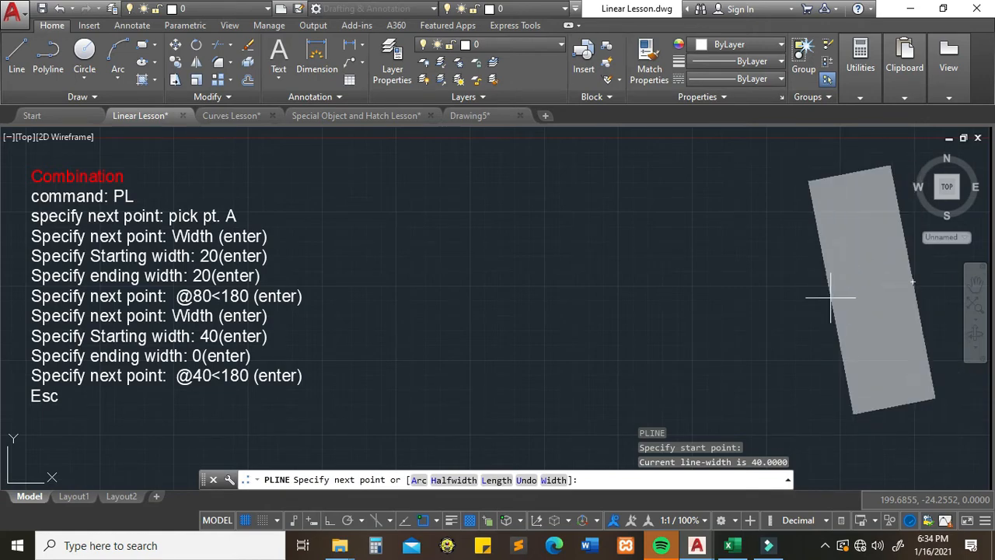
{"action": "type", "text": "w"}
{"action": "key", "text": "Return"}
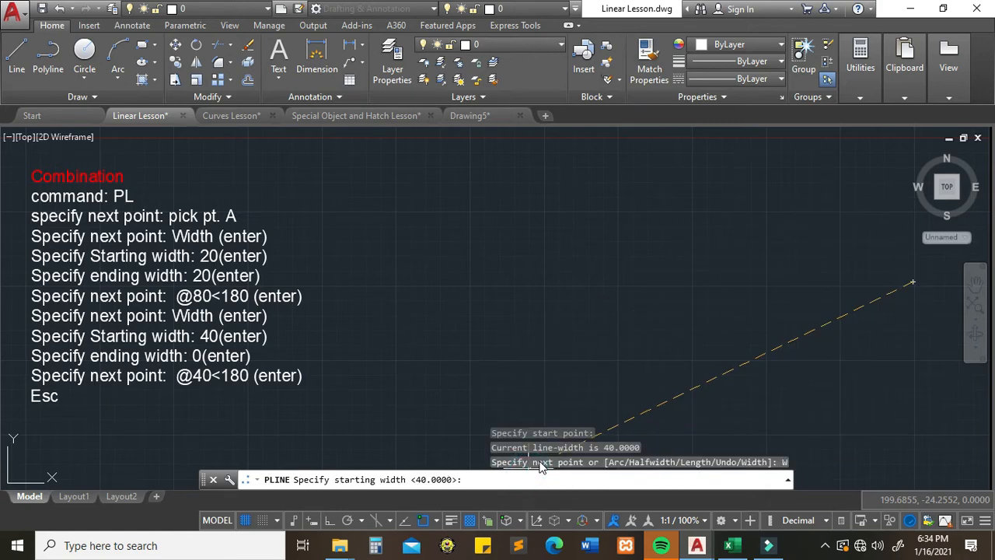
{"action": "type", "text": "20"}
{"action": "key", "text": "Return"}
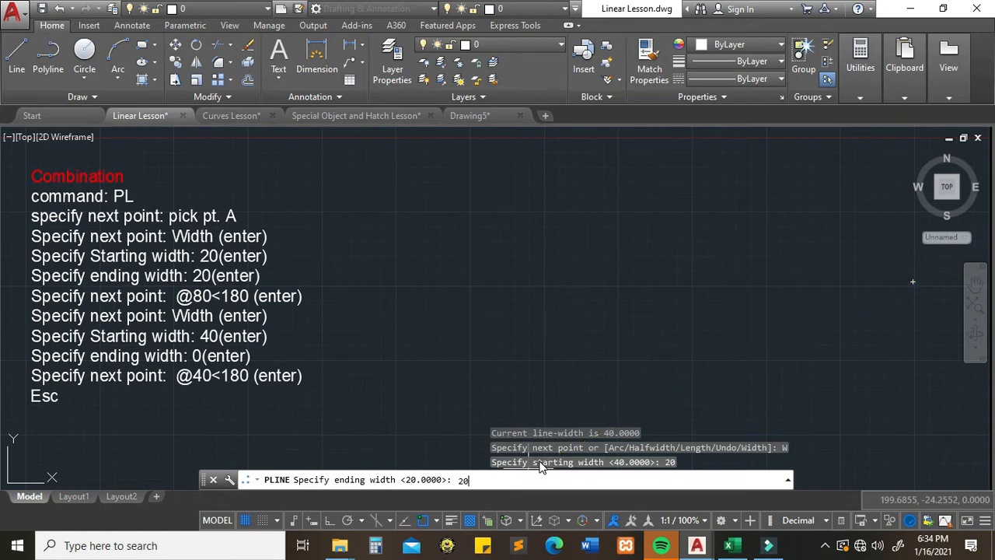
{"action": "type", "text": "20"}
{"action": "key", "text": "Return"}
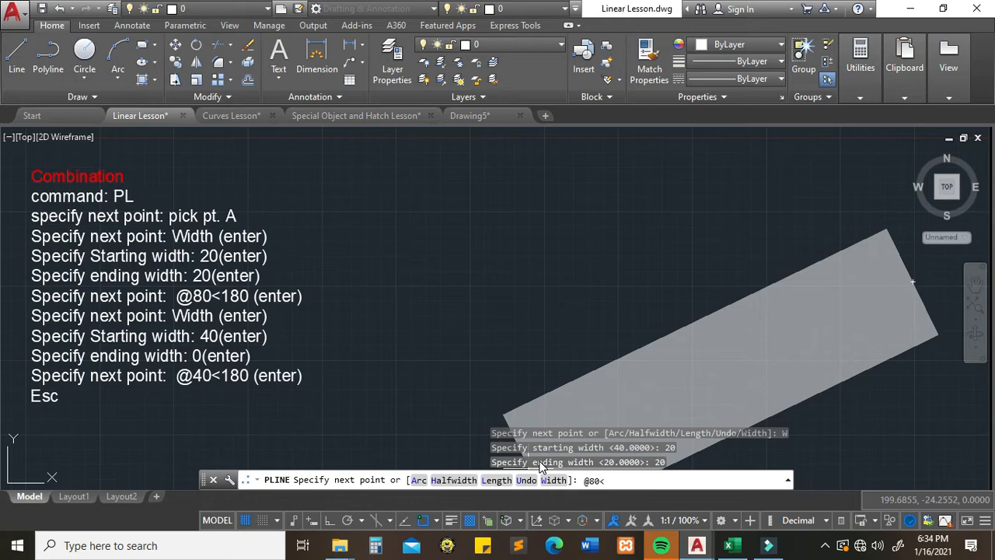
{"action": "key", "text": "Return"}
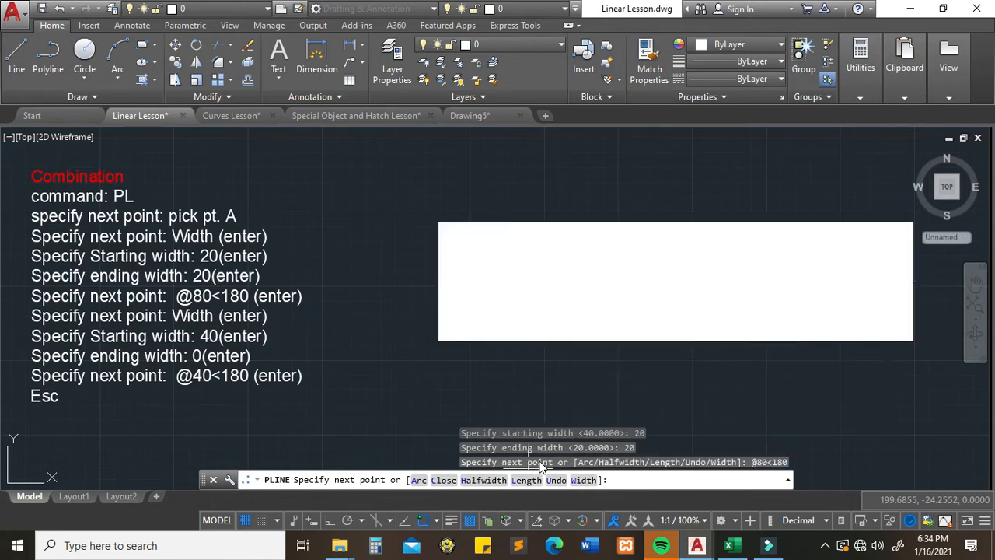
{"action": "left_click", "coordinate": [584, 480]}
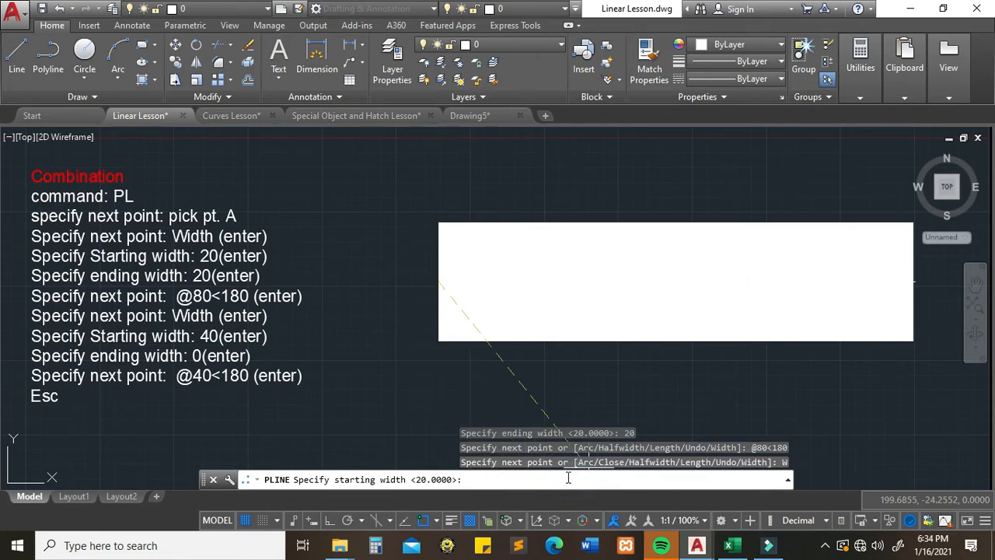
{"action": "left_click", "coordinate": [538, 476]}
{"action": "type", "text": "40"}
{"action": "key", "text": "Return"}
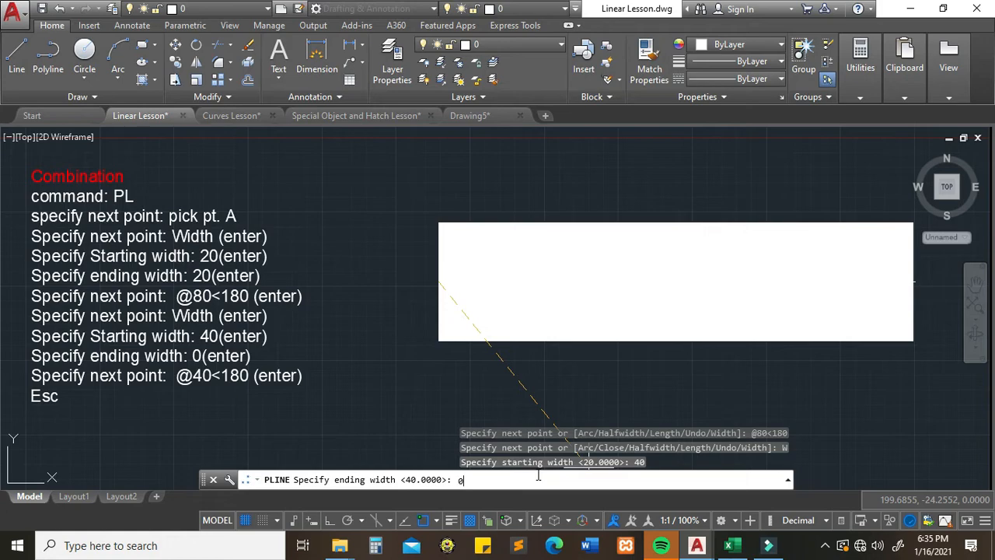
{"action": "type", "text": "0"}
{"action": "key", "text": "Return"}
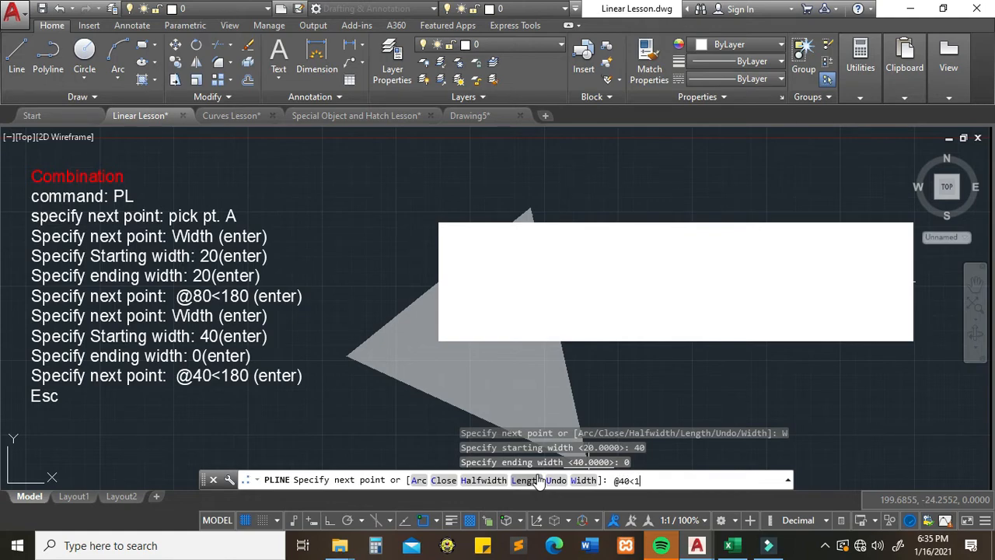
{"action": "type", "text": "@40<180"}
{"action": "key", "text": "Return"}
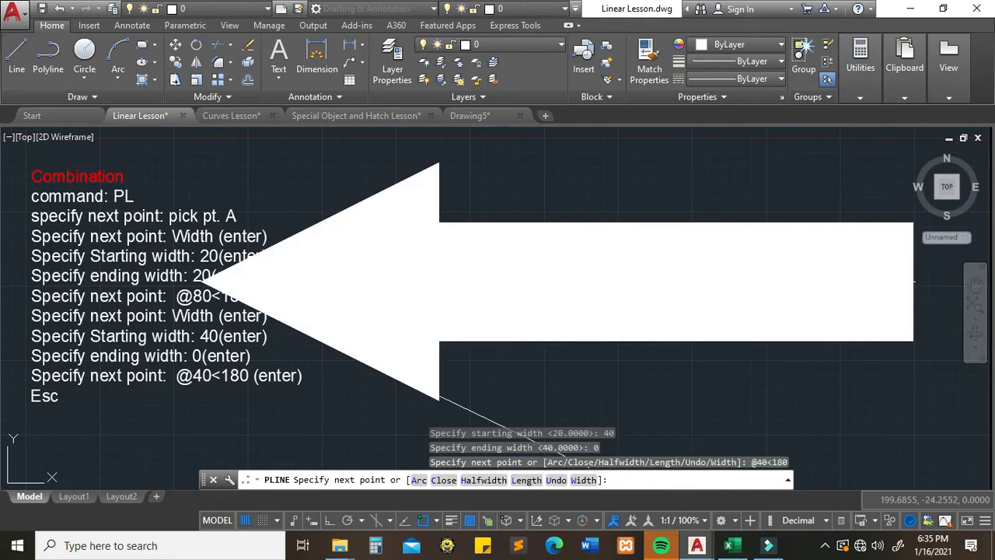
{"action": "key", "text": "Escape"}
{"action": "scroll", "coordinate": [311, 389], "scroll_direction": "down", "scroll_amount": 2}
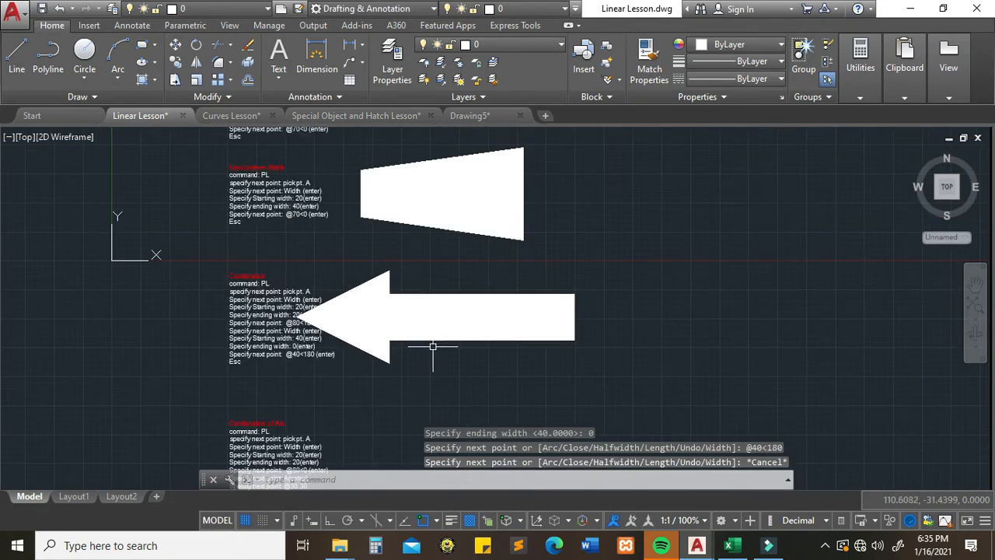
{"action": "scroll", "coordinate": [427, 350], "scroll_direction": "up", "scroll_amount": 1}
{"action": "middle_click_drag", "start_coordinate": [424, 358], "coordinate": [422, 280]}
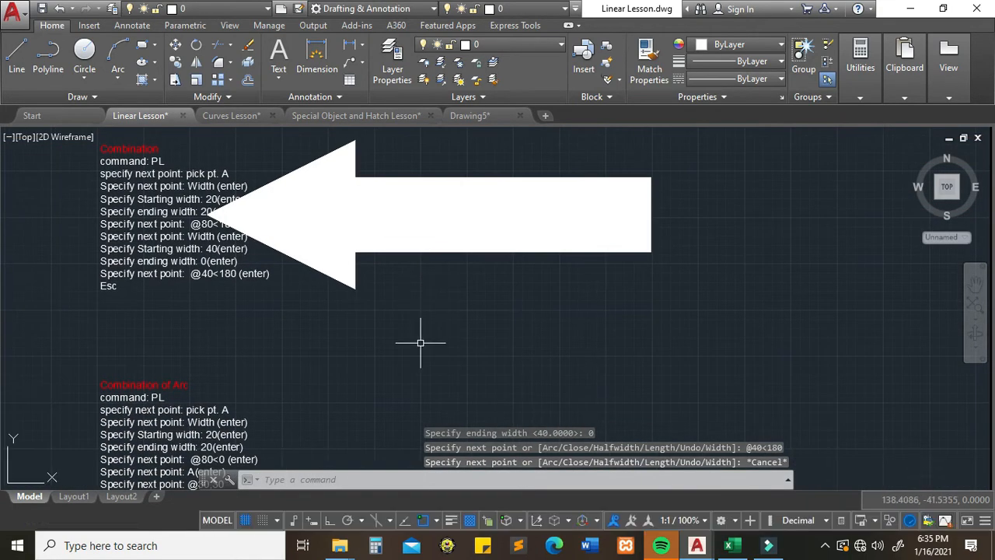
{"action": "mouse_move", "coordinate": [422, 338]}
{"action": "middle_mouse_down"}
{"action": "mouse_move", "coordinate": [378, 241]}
{"action": "mouse_move", "coordinate": [386, 242]}
{"action": "middle_mouse_up"}
{"action": "mouse_move", "coordinate": [373, 359]}
{"action": "middle_mouse_down"}
{"action": "mouse_move", "coordinate": [374, 327]}
{"action": "mouse_move", "coordinate": [480, 303]}
{"action": "mouse_move", "coordinate": [456, 292]}
{"action": "middle_mouse_up"}
{"action": "scroll", "coordinate": [347, 341], "scroll_direction": "up", "scroll_amount": 1}
{"action": "key", "text": "Escape"}
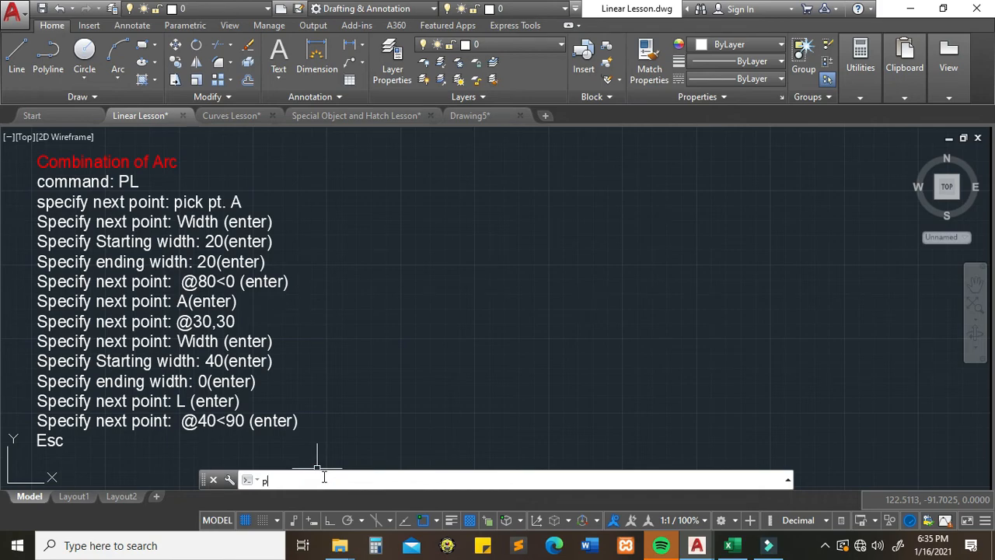
{"action": "type", "text": "pl"}
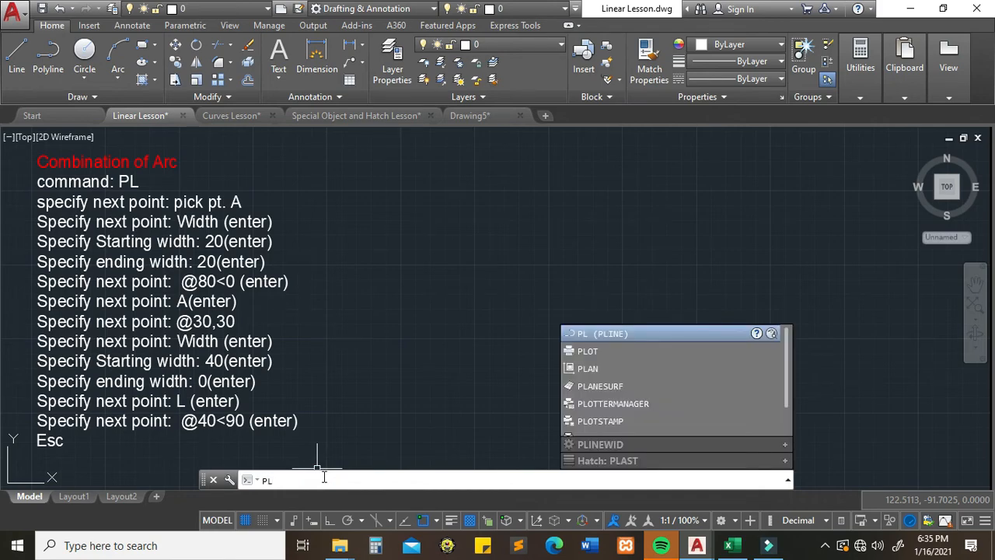
{"action": "key", "text": "Return"}
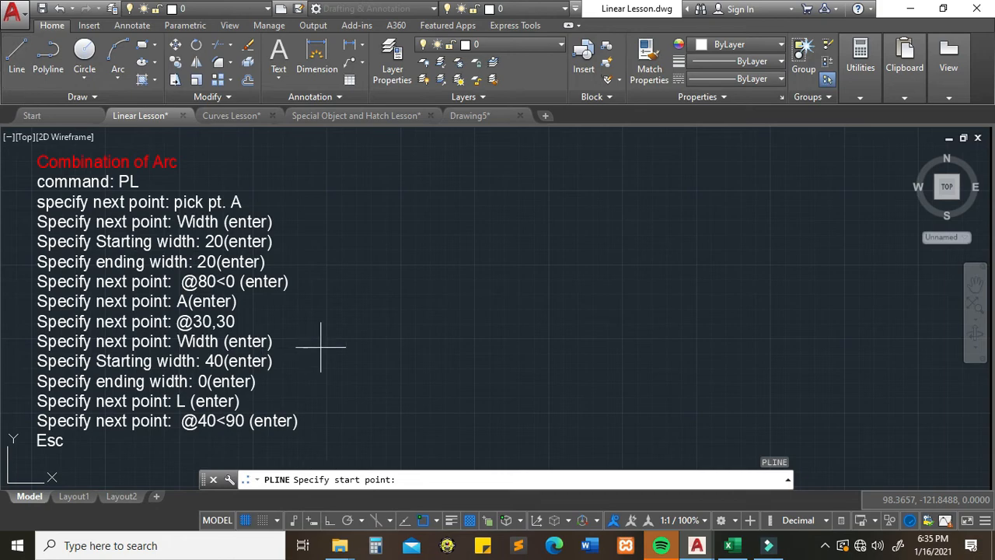
{"action": "left_click", "coordinate": [356, 335]}
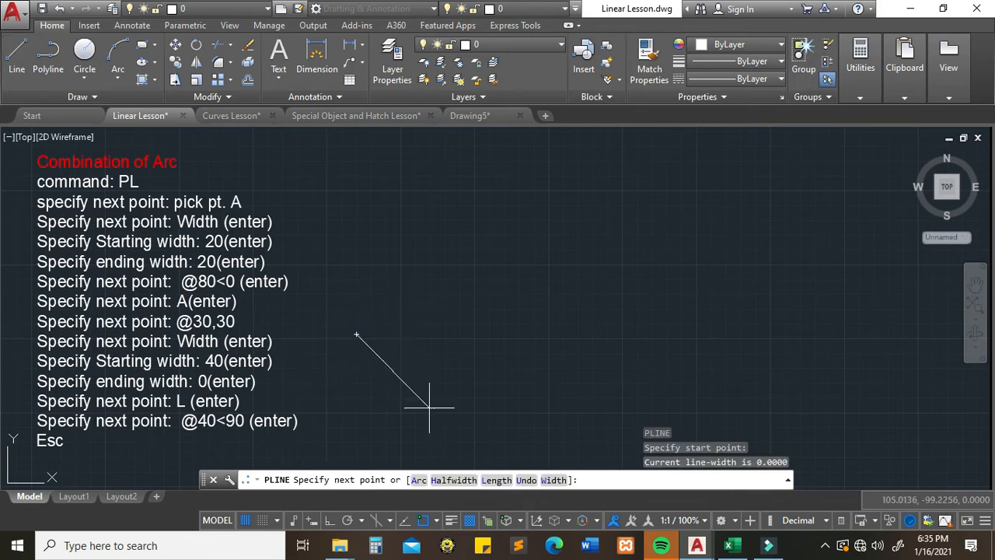
{"action": "left_click", "coordinate": [553, 479]}
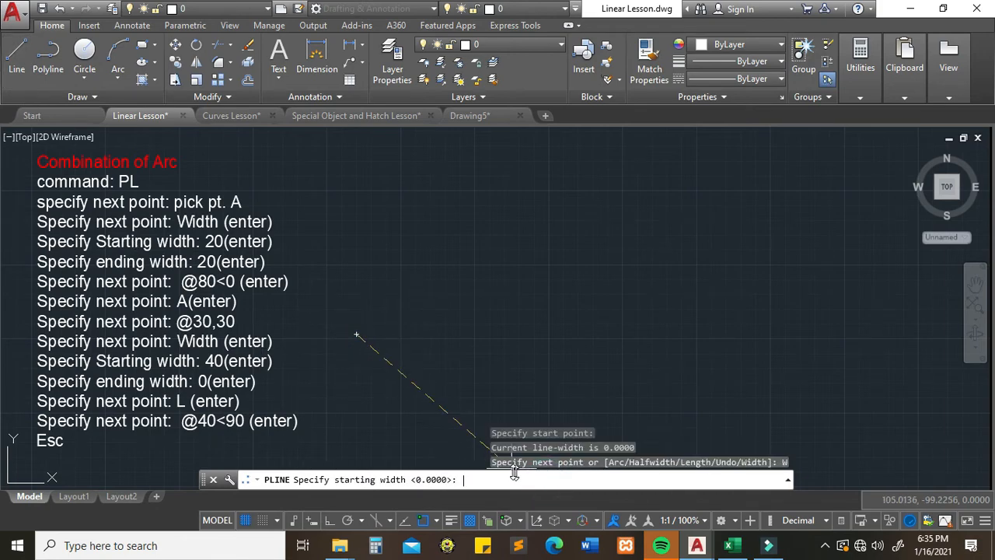
{"action": "left_click", "coordinate": [508, 477]}
{"action": "type", "text": "20"}
{"action": "key", "text": "Return"}
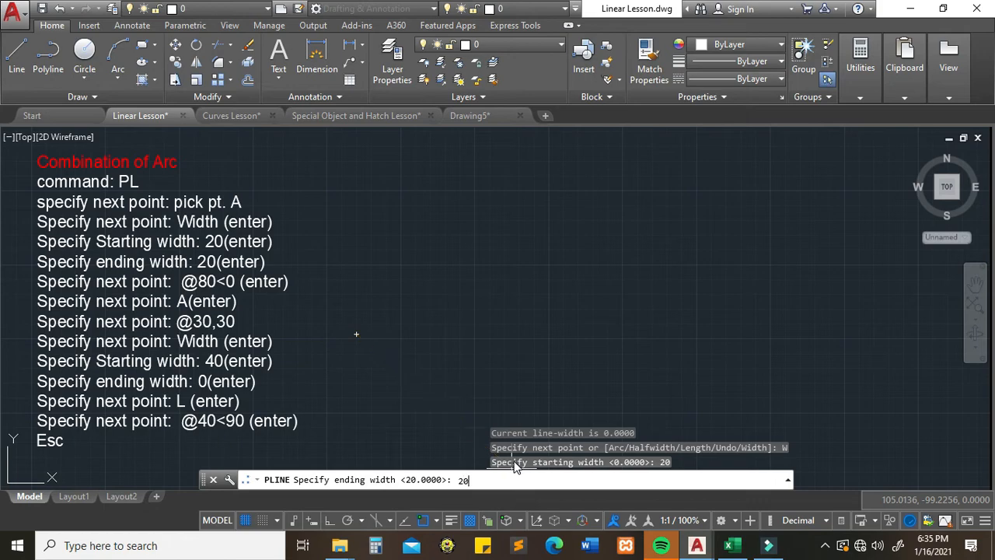
{"action": "type", "text": "20"}
{"action": "key", "text": "Return"}
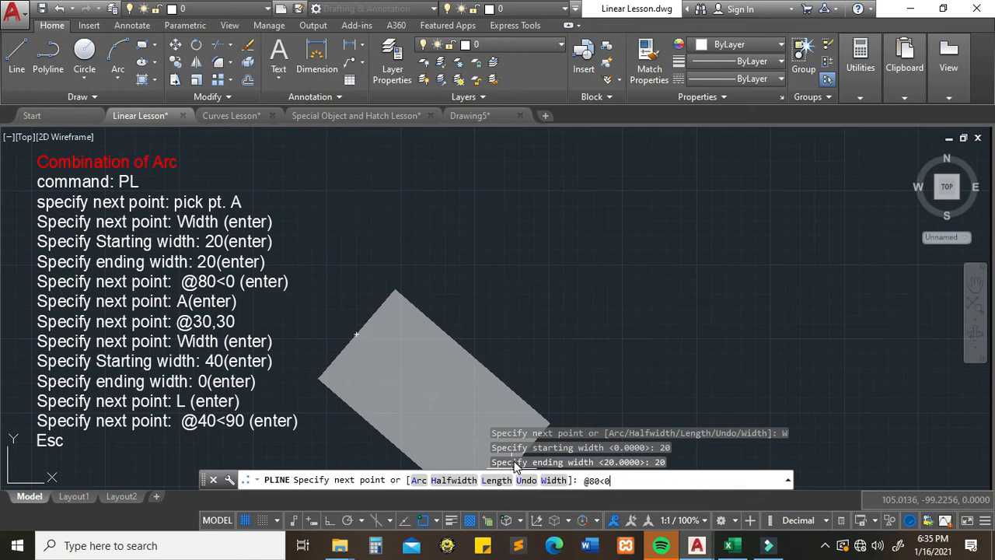
{"action": "key", "text": "Return"}
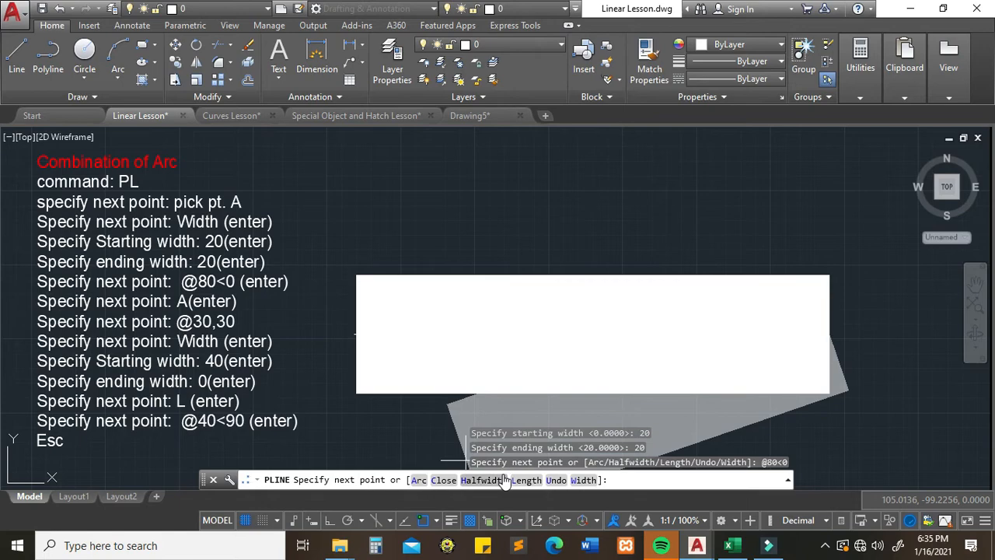
{"action": "left_click", "coordinate": [419, 482]}
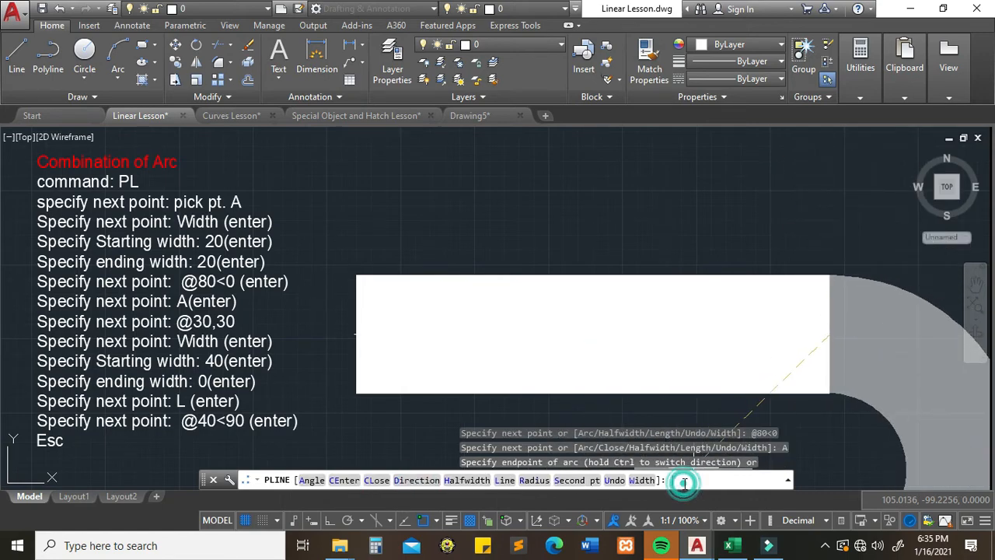
{"action": "type", "text": "@30,"}
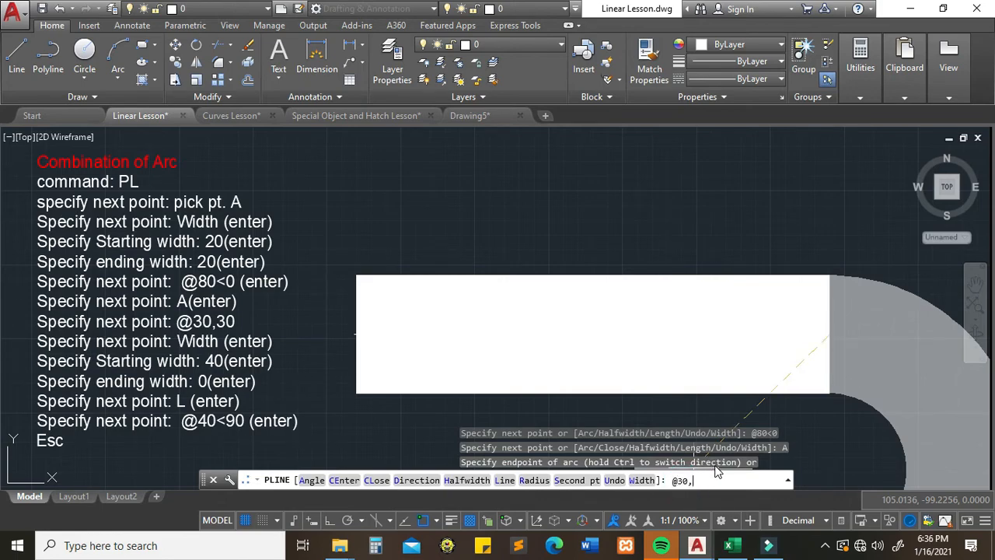
{"action": "type", "text": "30"}
{"action": "key", "text": "Return"}
{"action": "scroll", "coordinate": [719, 342], "scroll_direction": "down", "scroll_amount": 4}
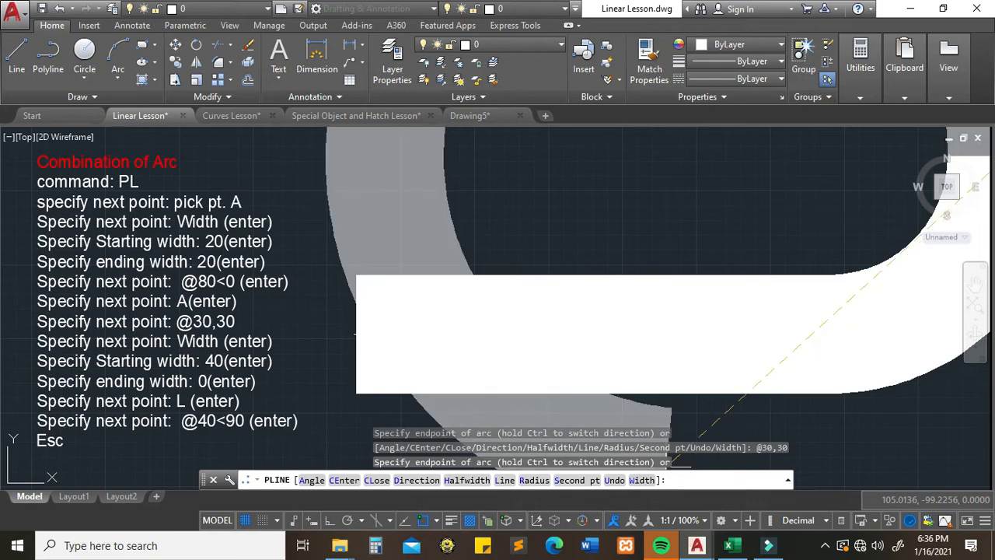
{"action": "scroll", "coordinate": [719, 342], "scroll_direction": "up", "scroll_amount": 3}
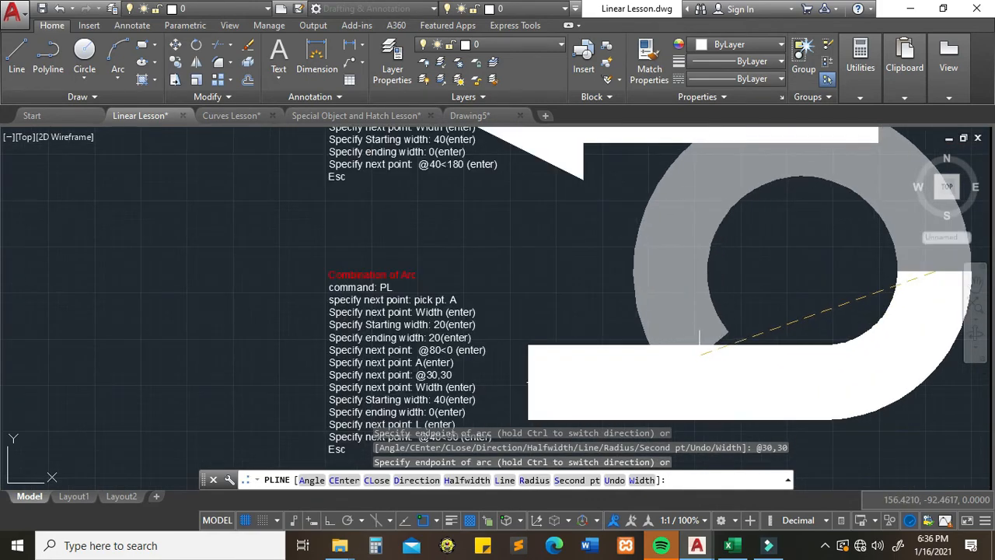
{"action": "middle_click_drag", "start_coordinate": [710, 344], "coordinate": [563, 311]}
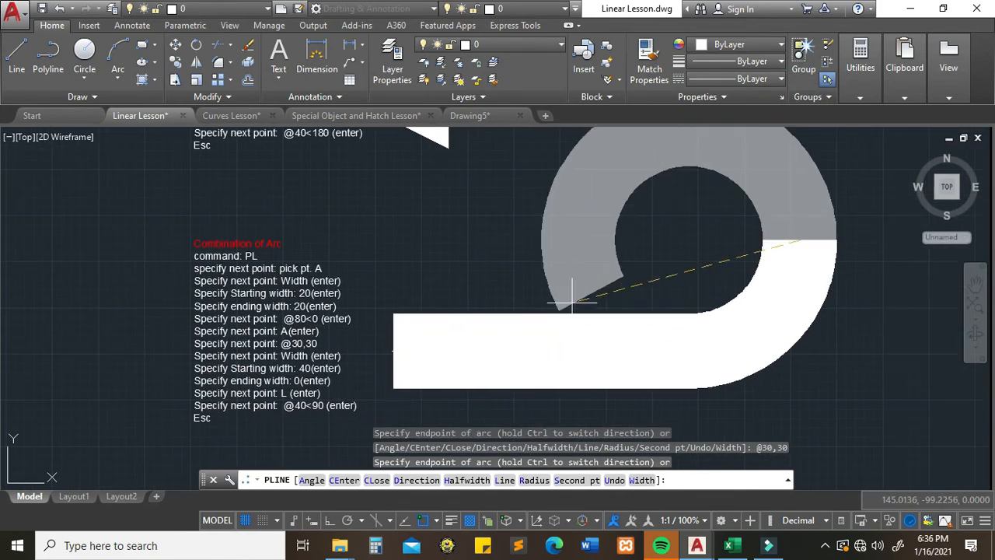
{"action": "left_click", "coordinate": [637, 479]}
{"action": "left_click", "coordinate": [625, 481]}
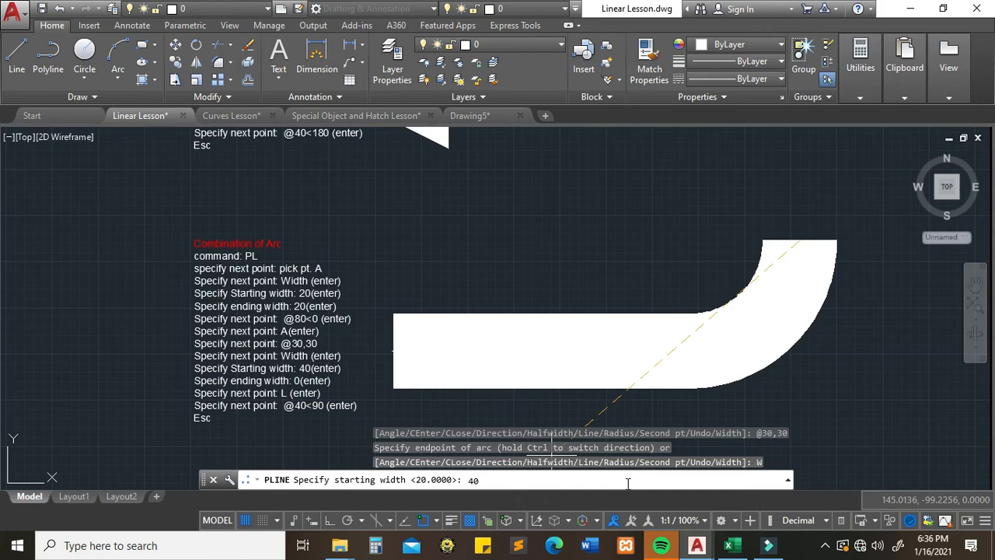
{"action": "type", "text": "40"}
{"action": "key", "text": "Return"}
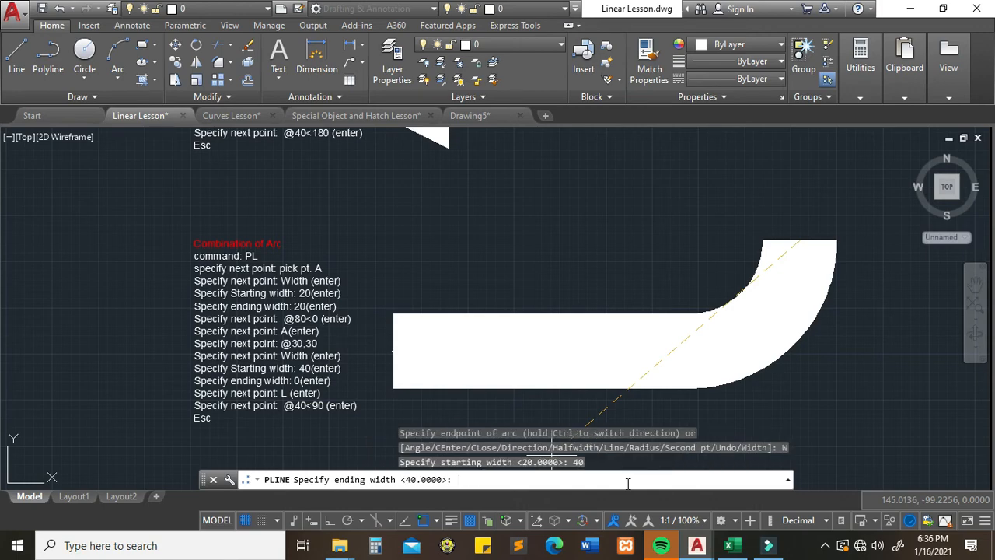
{"action": "type", "text": "0"}
{"action": "key", "text": "Return"}
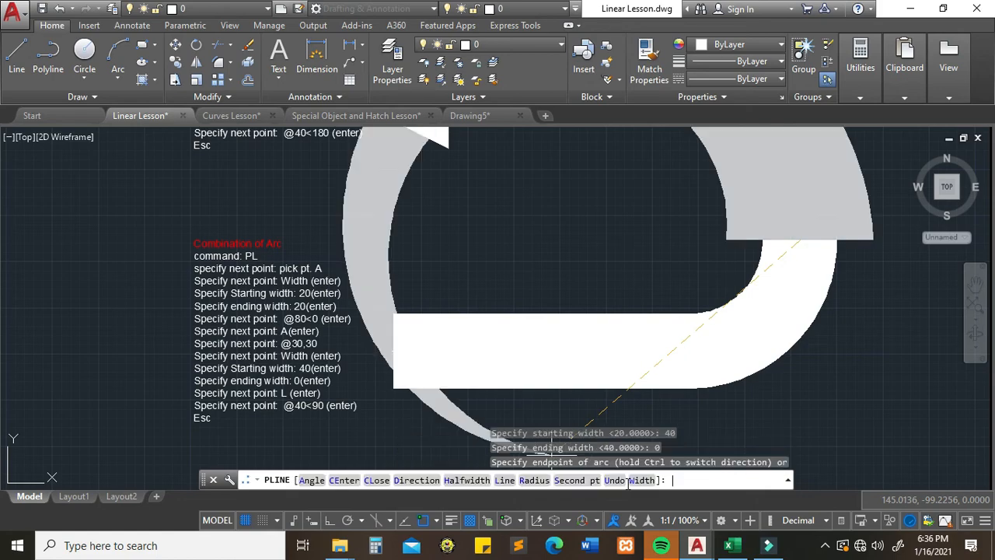
{"action": "left_click", "coordinate": [504, 480]}
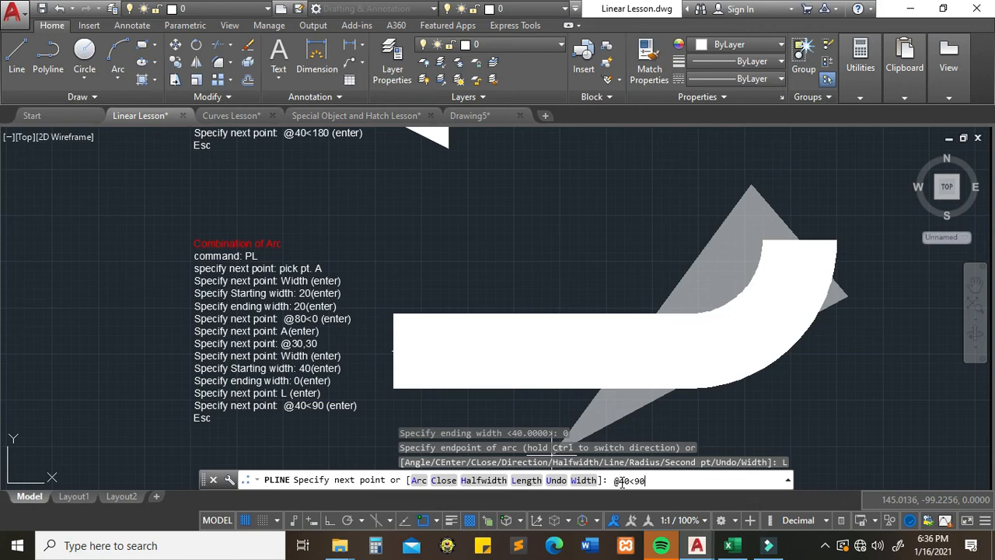
{"action": "key", "text": "Return"}
{"action": "key", "text": "Escape"}
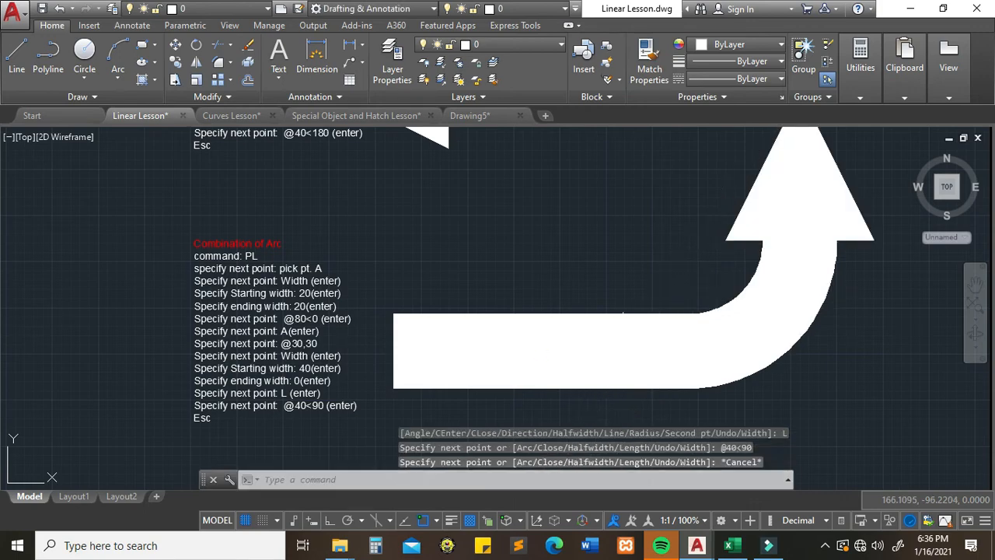
{"action": "scroll", "coordinate": [651, 284], "scroll_direction": "down", "scroll_amount": 2}
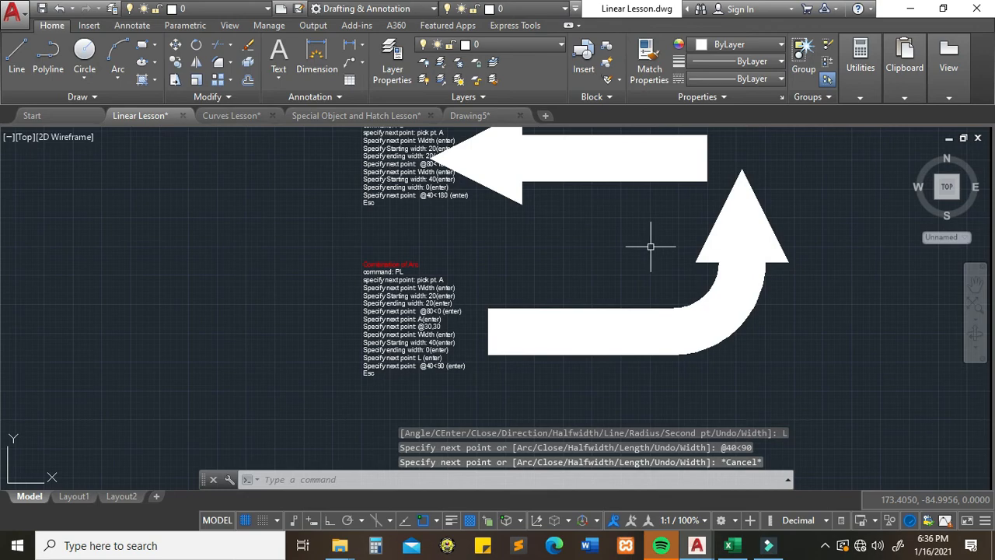
{"action": "scroll", "coordinate": [651, 246], "scroll_direction": "down", "scroll_amount": 2}
{"action": "mouse_move", "coordinate": [765, 198]}
{"action": "middle_mouse_down"}
{"action": "mouse_move", "coordinate": [625, 286]}
{"action": "mouse_move", "coordinate": [653, 269]}
{"action": "middle_mouse_up"}
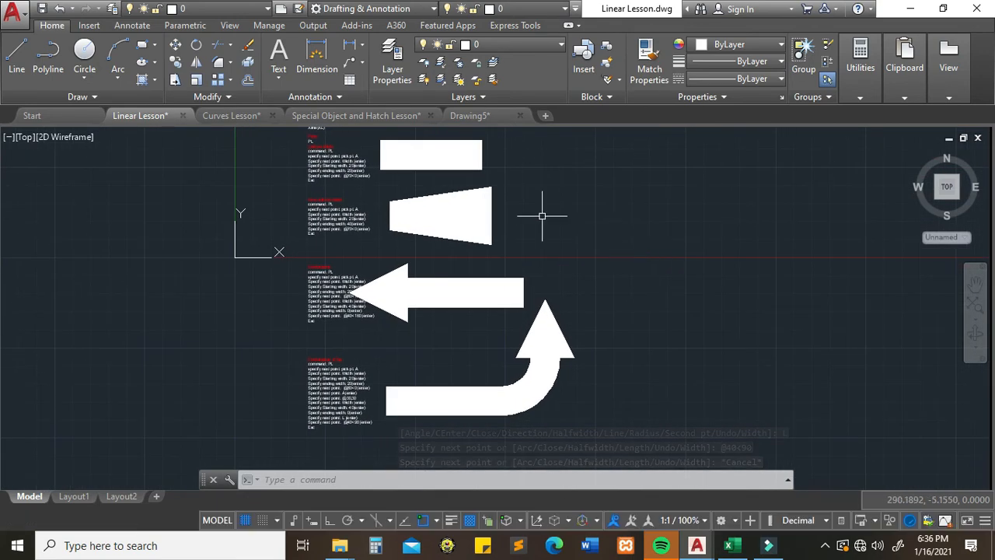